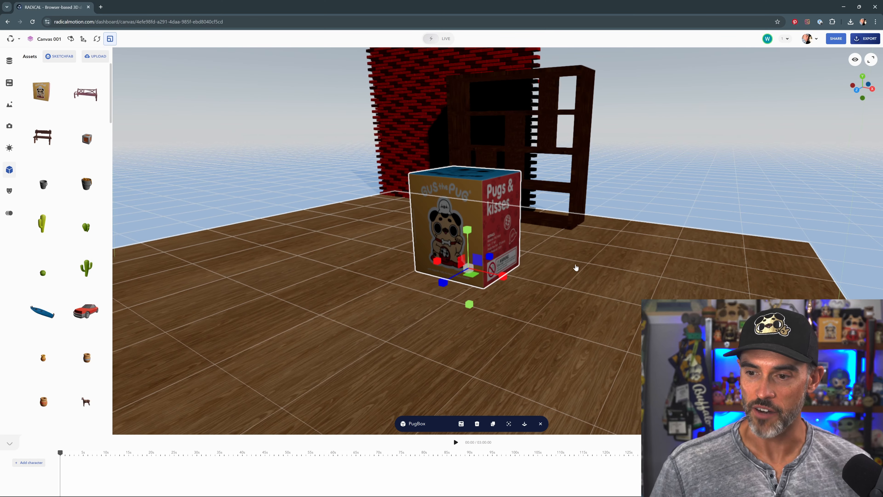
Examine the PugBox from its red side and activate the Move tool
left_click_drag(576, 266, 551, 279)
left_click_drag(470, 265, 449, 281)
left_click_drag(553, 275, 540, 279)
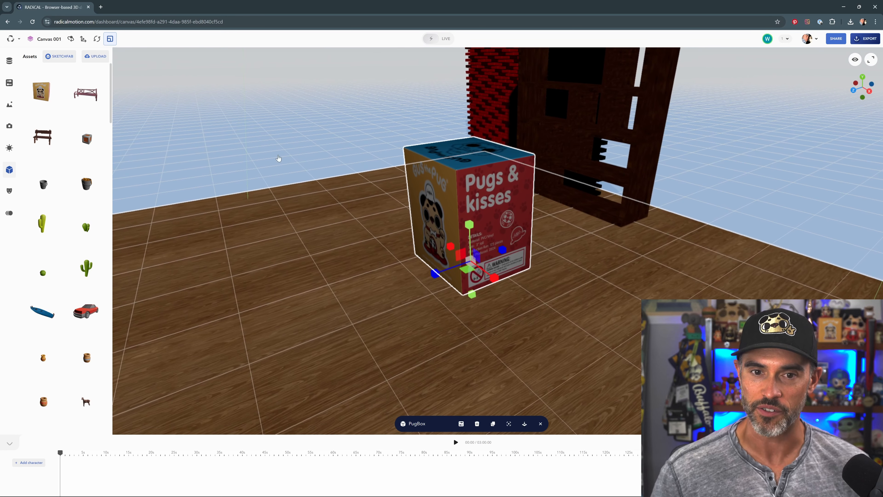
left_click(83, 39)
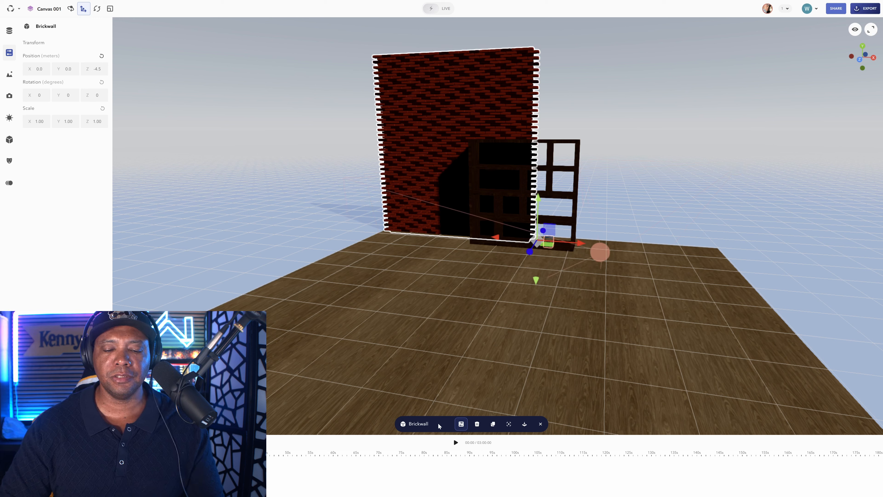
Duplicate the brick wall, move the copy along X to 4.8 m beside the original, and clear the selection
left_click(493, 425)
mouse_move(588, 246)
left_mouse_down()
mouse_move(586, 260)
mouse_move(757, 261)
mouse_move(742, 260)
left_mouse_up()
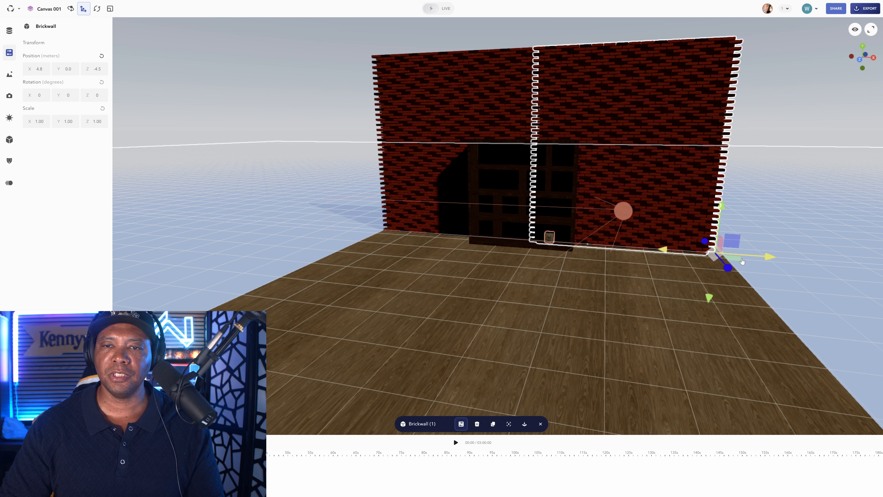
left_click(761, 204)
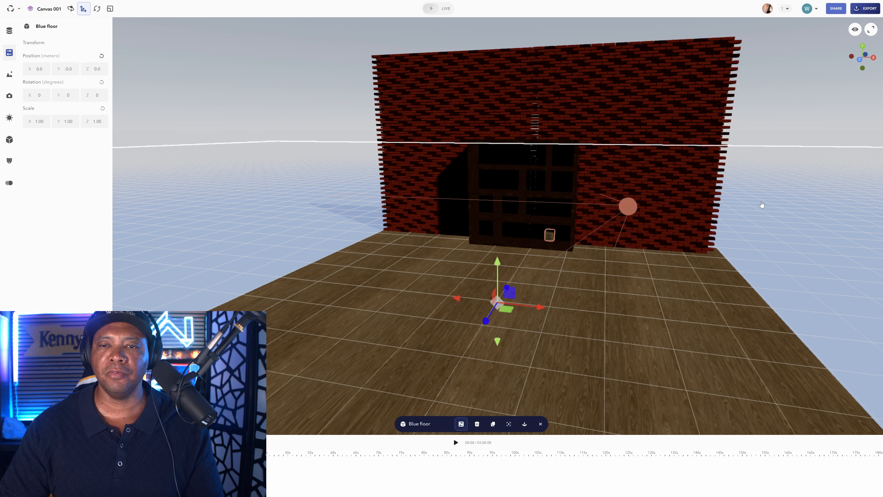
left_click(651, 130)
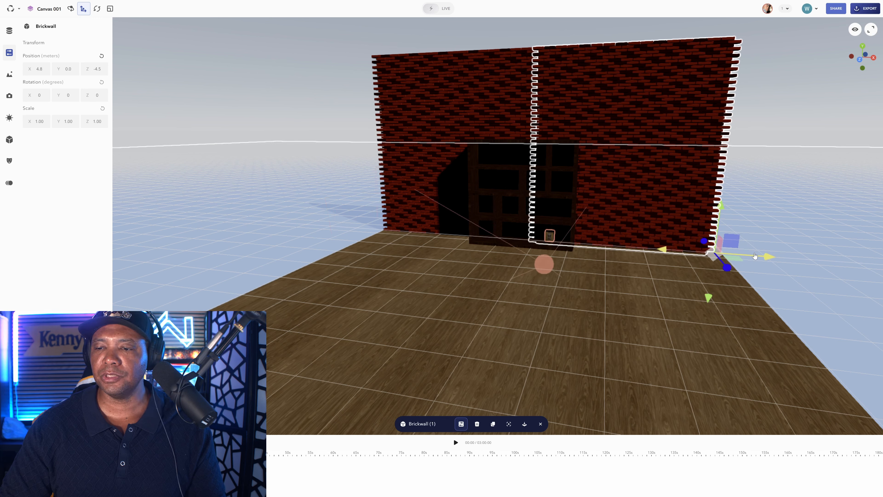
left_click(771, 108)
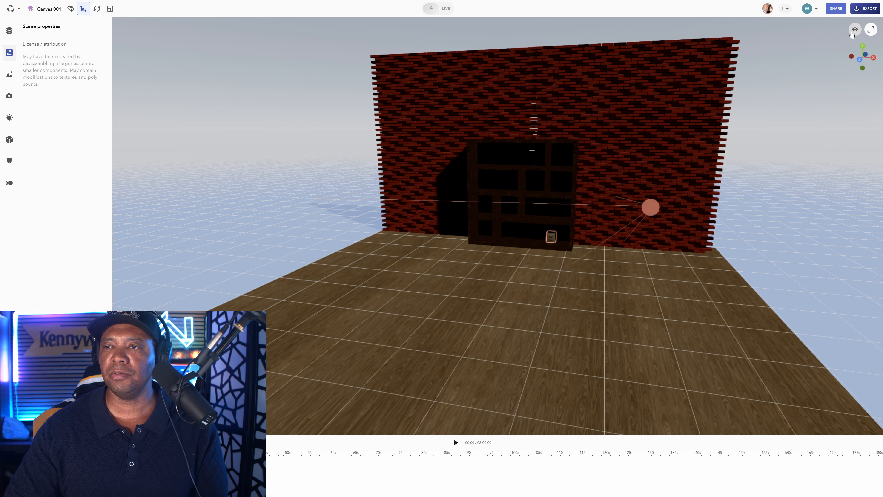
Toggle the Post-processing option in the viewport display settings
left_click(854, 30)
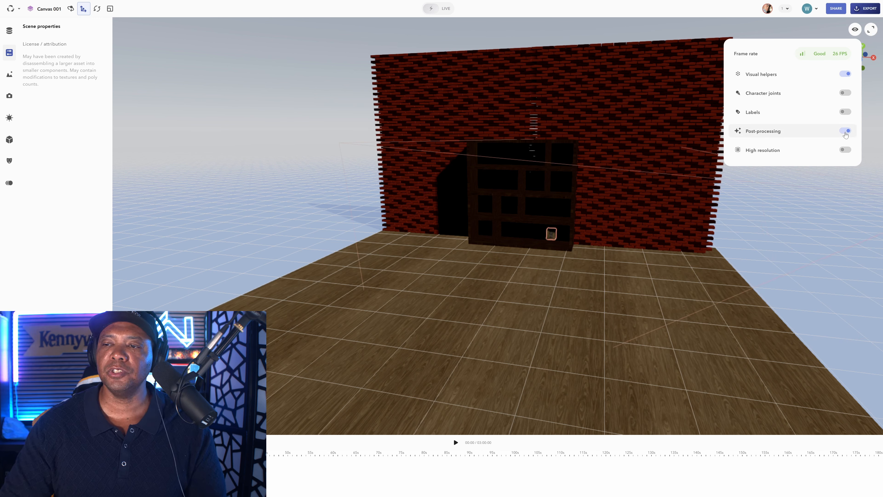
left_click(845, 132)
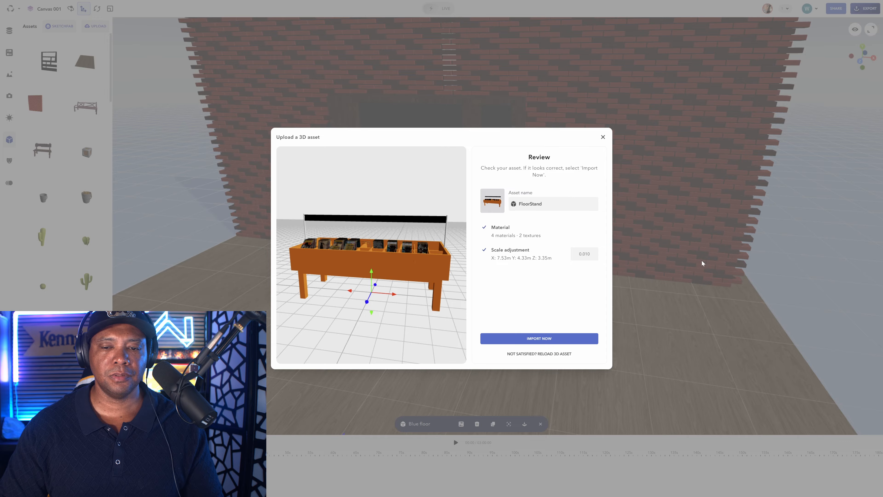
Import the FloorStand model and position it in the scene in front of the brick wall
left_click(539, 339)
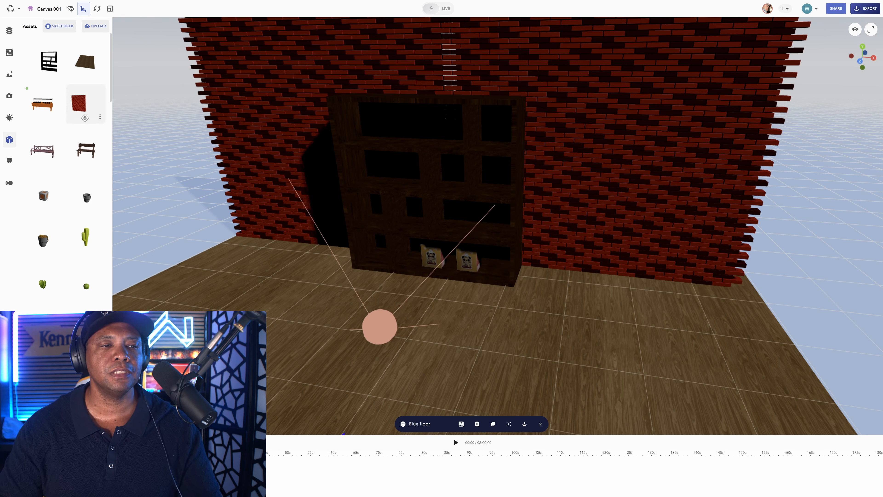
left_click_drag(42, 103, 282, 306)
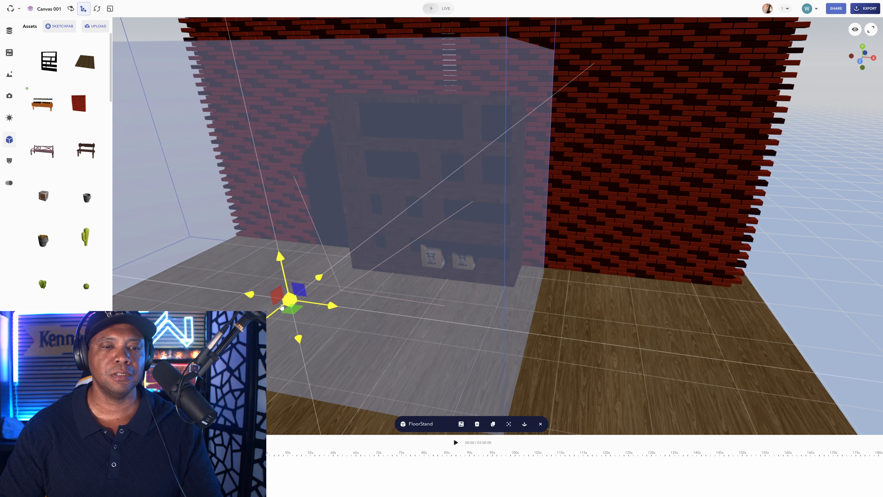
scroll(305, 306, "down", 5)
scroll(305, 306, "down", 3)
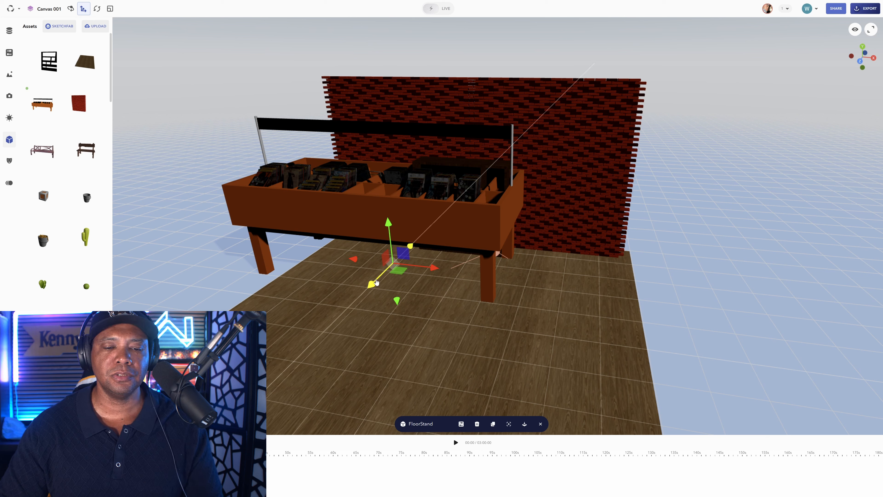
left_click_drag(411, 273, 381, 302)
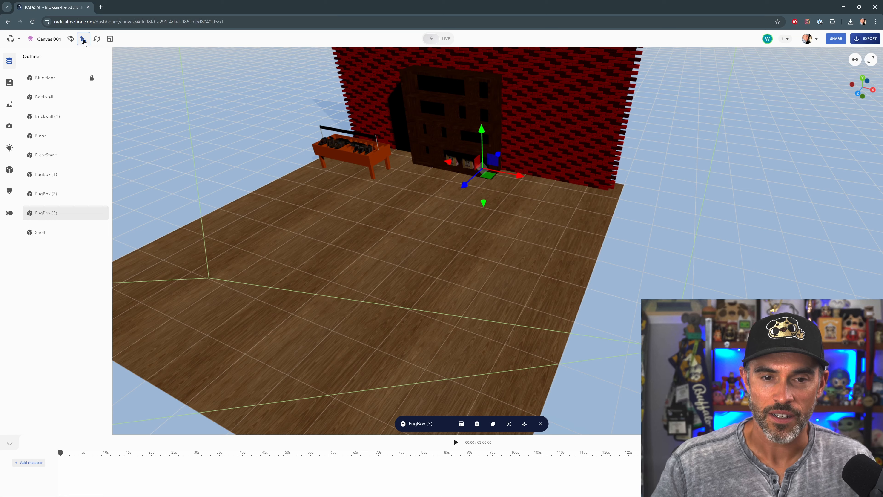
Cycle the transform gizmo on PugBox (3) through Rotate, Scale and Move, ending on Scale
left_click(98, 39)
left_click(110, 39)
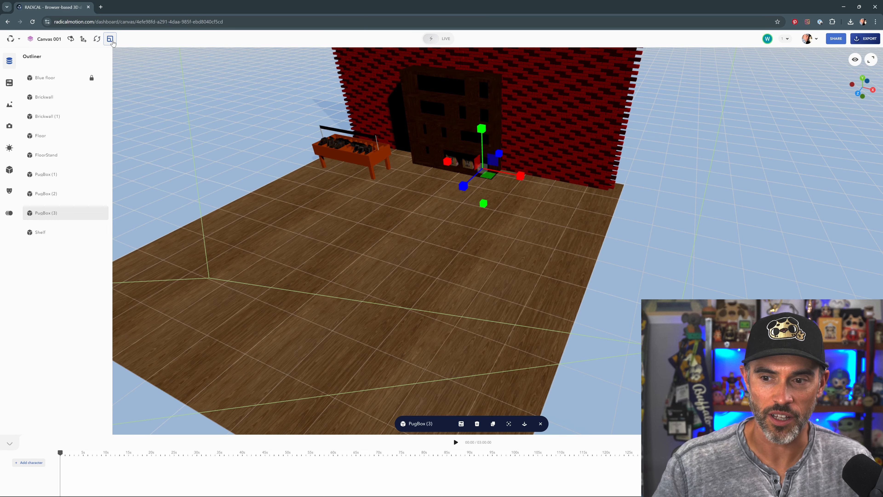
left_click(84, 39)
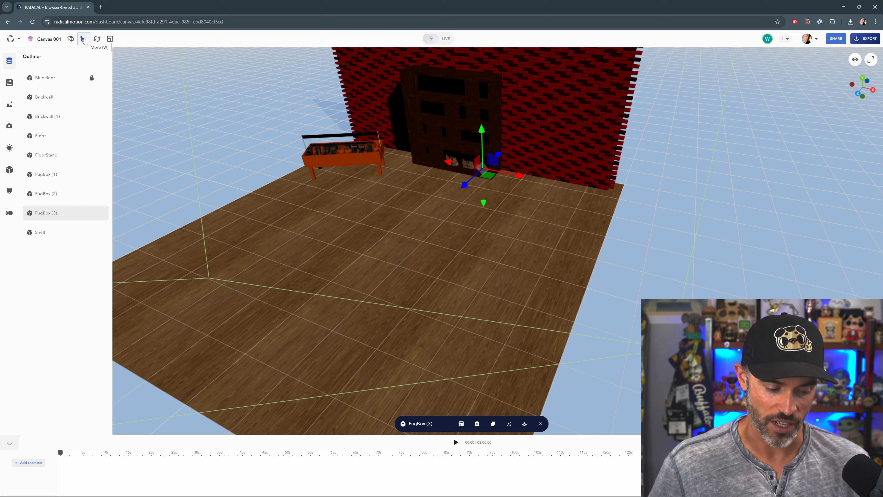
key("e")
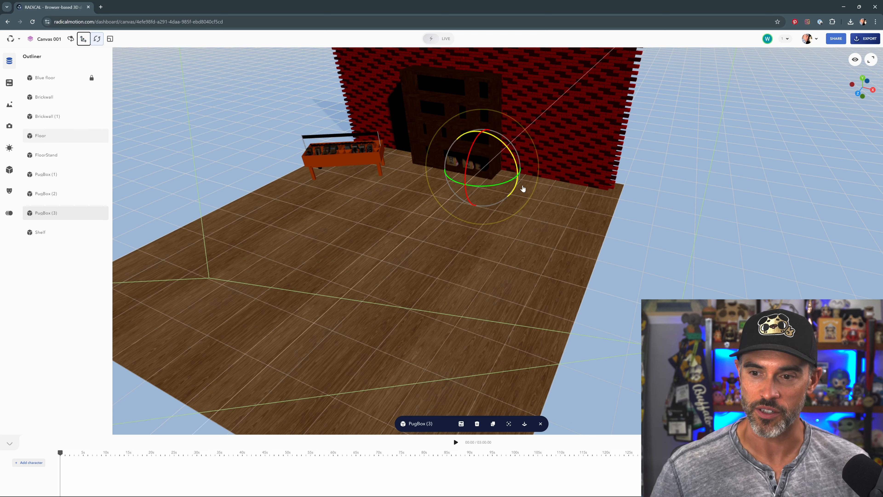
key("r")
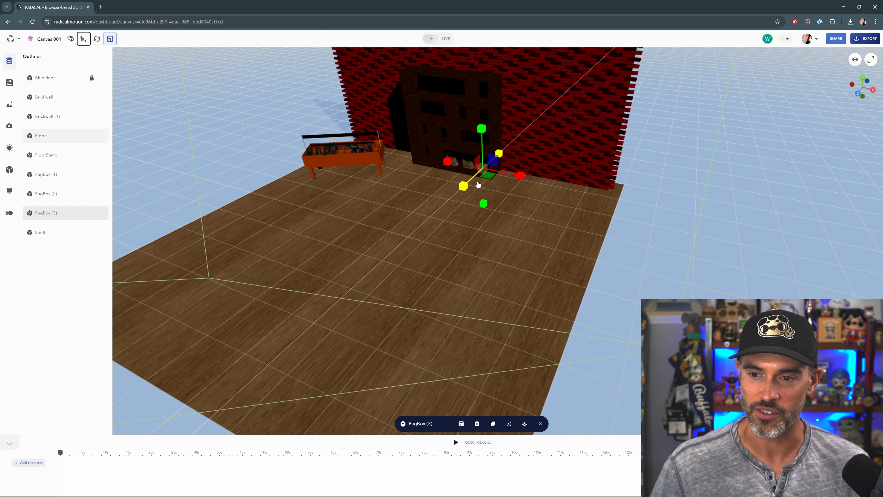
scroll(487, 176, "down", 5)
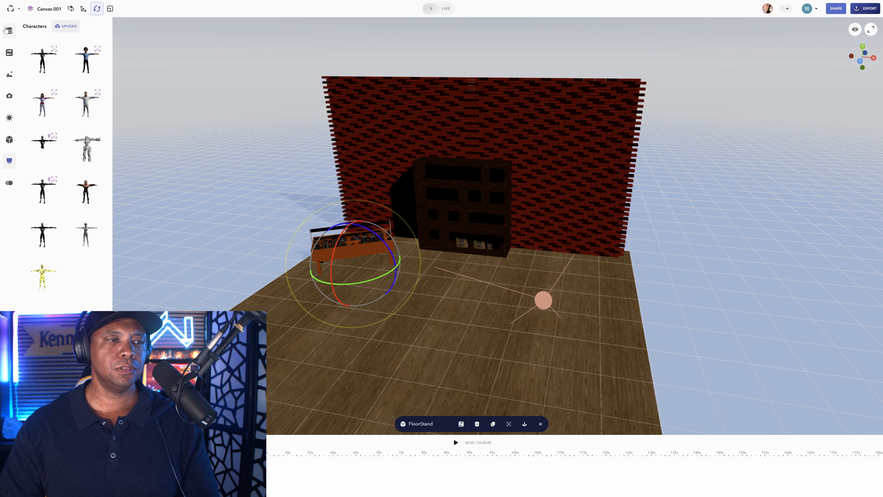
Show the Outliner and select the PugBox copies and the Shelf one after another, ending on PugBox (3)
left_click(9, 31)
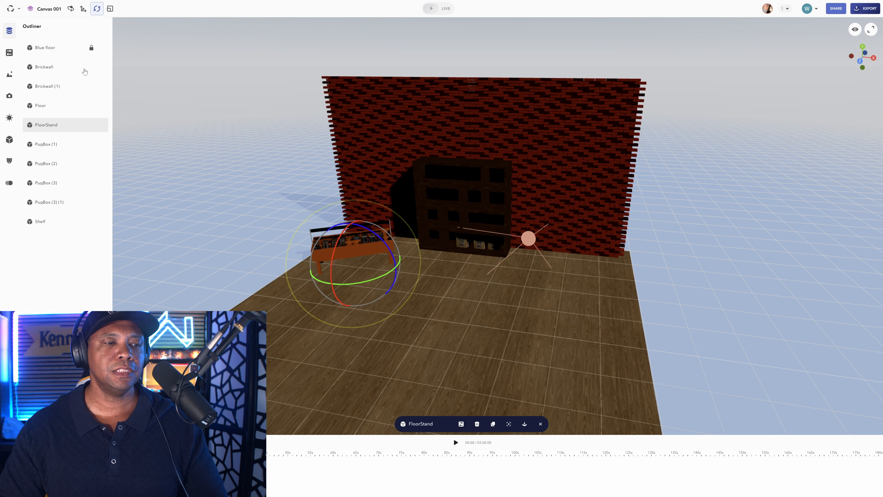
left_click(49, 144)
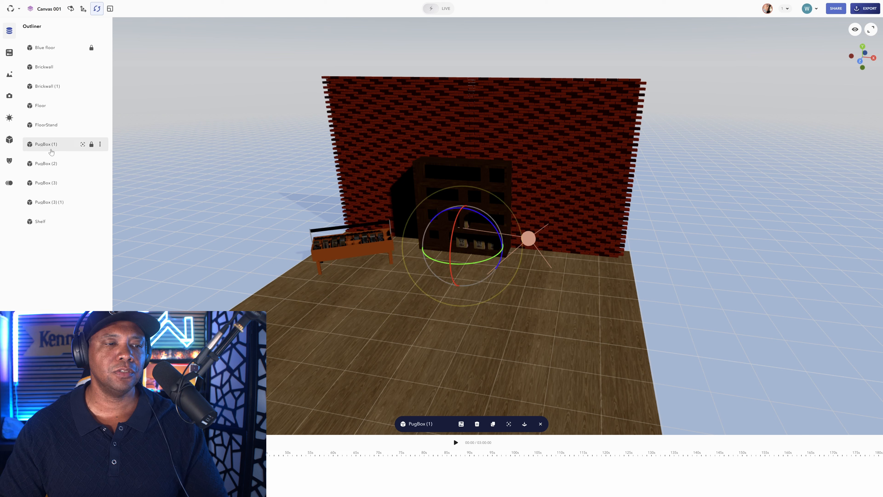
left_click(53, 167)
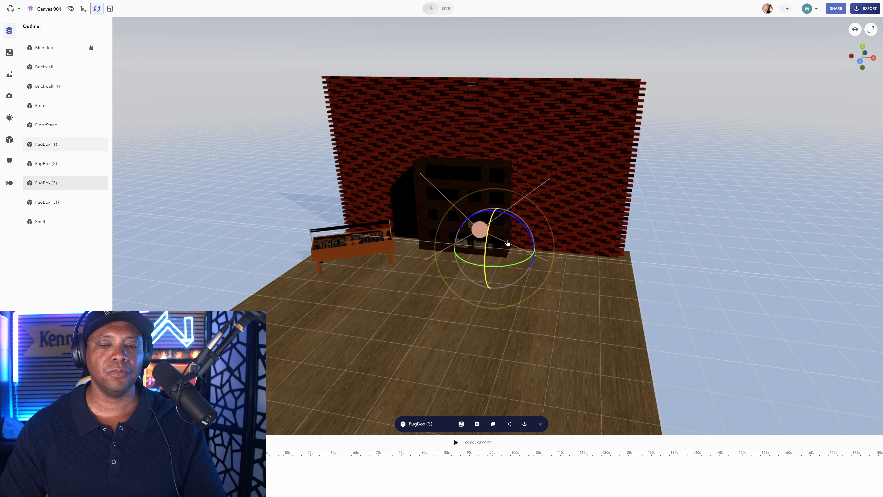
left_click(55, 203)
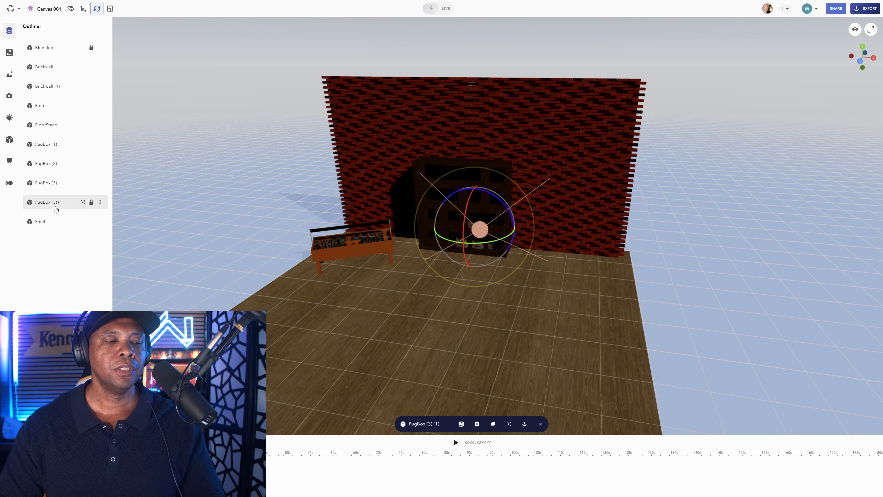
left_click(53, 222)
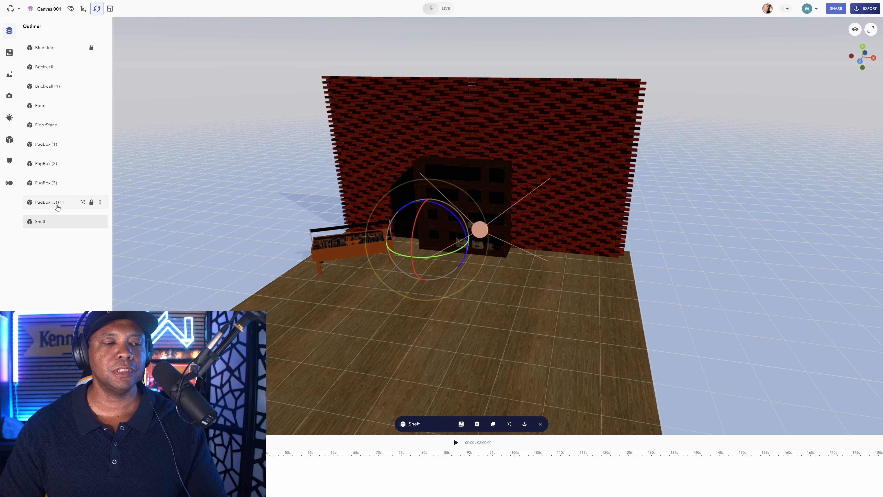
left_click(55, 203)
left_click(52, 183)
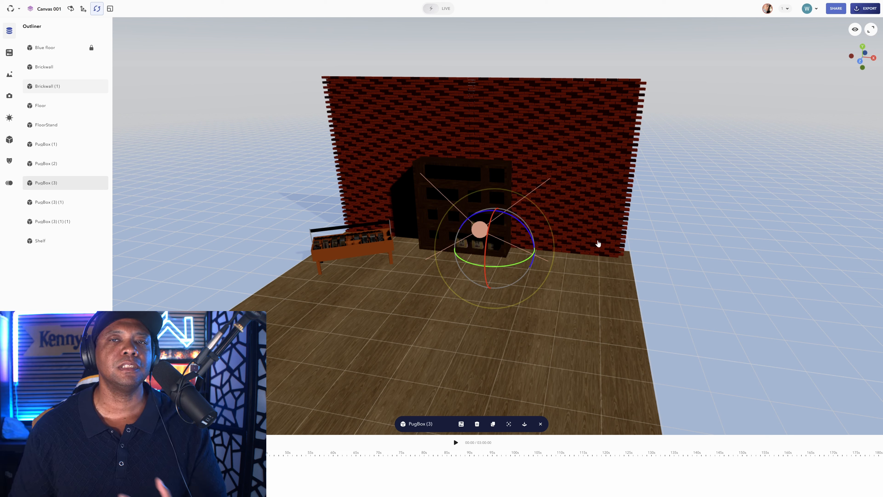
Review the upload options for custom characters in the character library and close the upload dialog
left_click(10, 160)
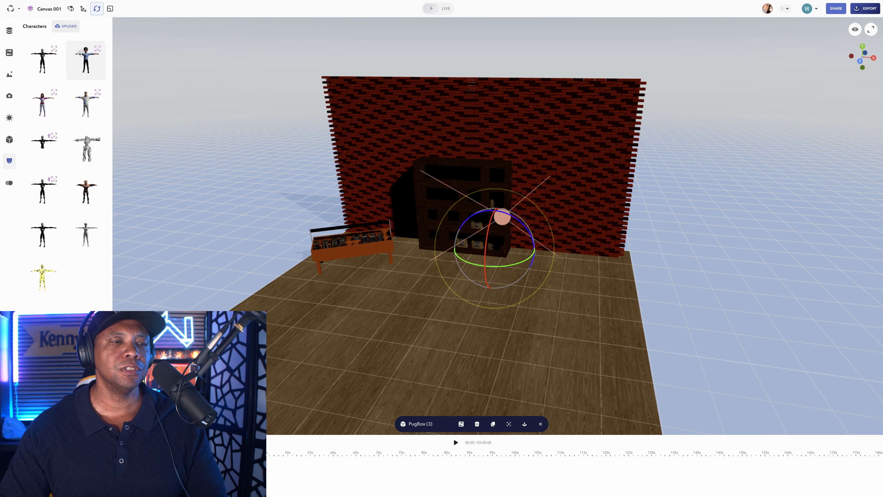
left_click(64, 27)
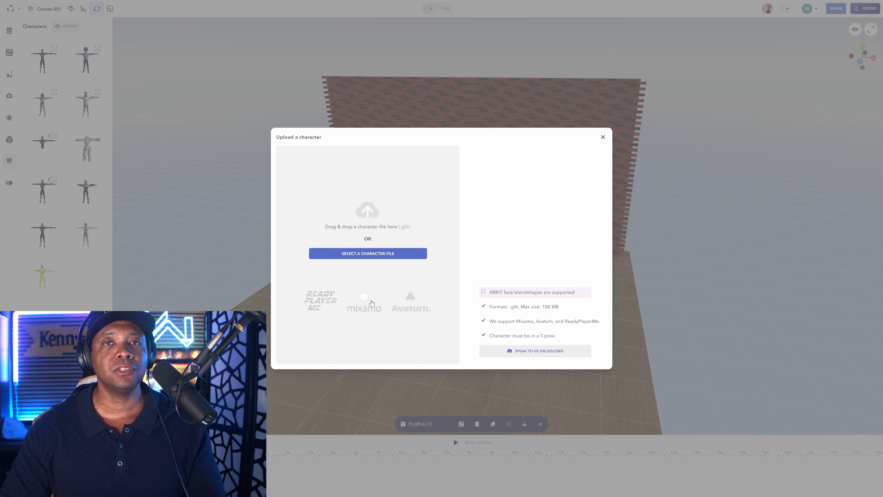
left_click(603, 137)
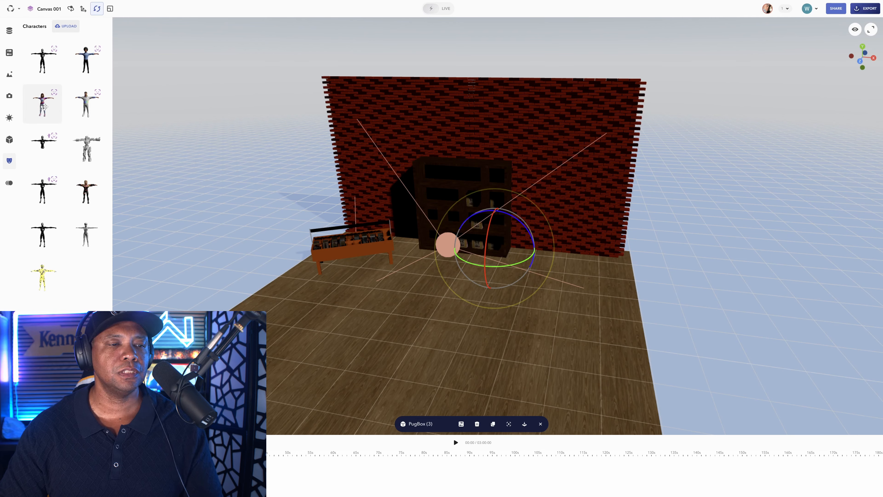
Add the blue-shirted male character from the library and move it along X to stand beside the floor stand
left_click_drag(86, 61, 403, 274)
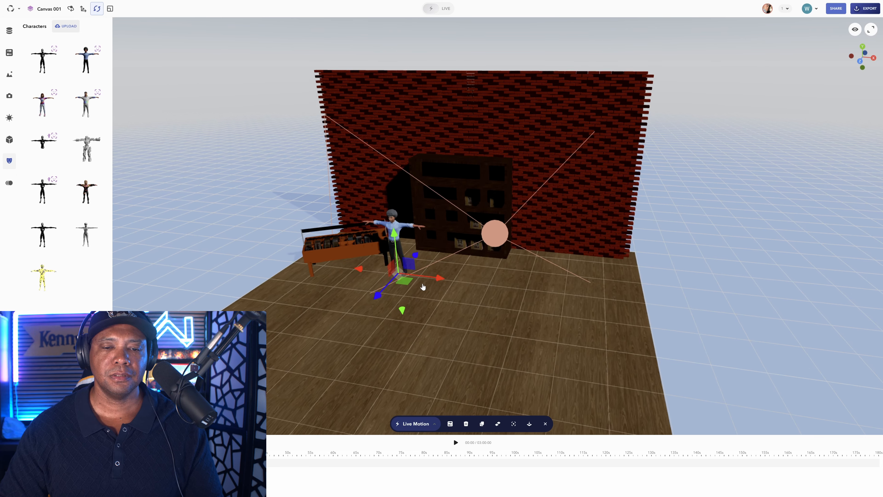
scroll(363, 281, "up", 6)
left_click_drag(299, 348, 349, 349)
right_click_drag(260, 264, 364, 225)
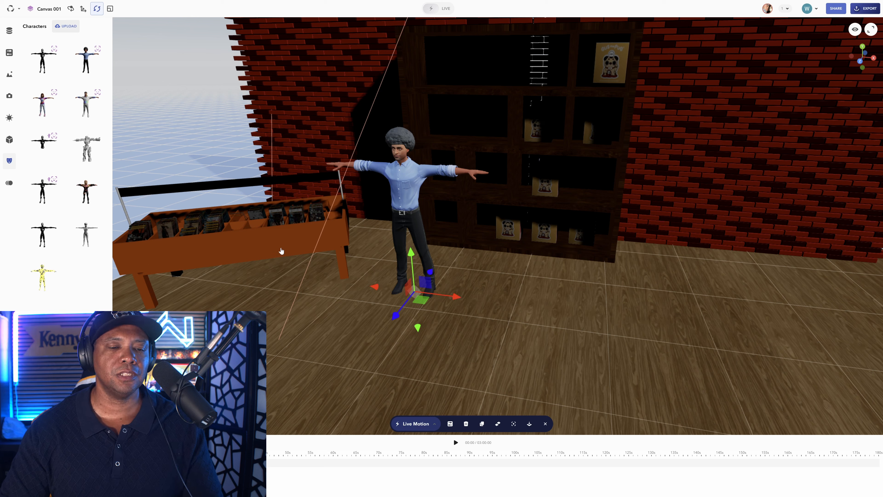
left_click_drag(451, 296, 421, 292)
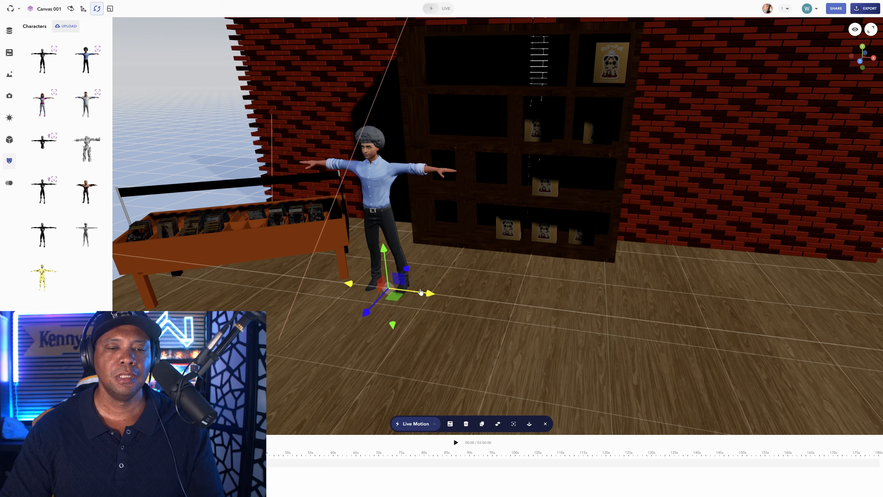
Select the floor stand and examine it up close together with the character
left_click(286, 246)
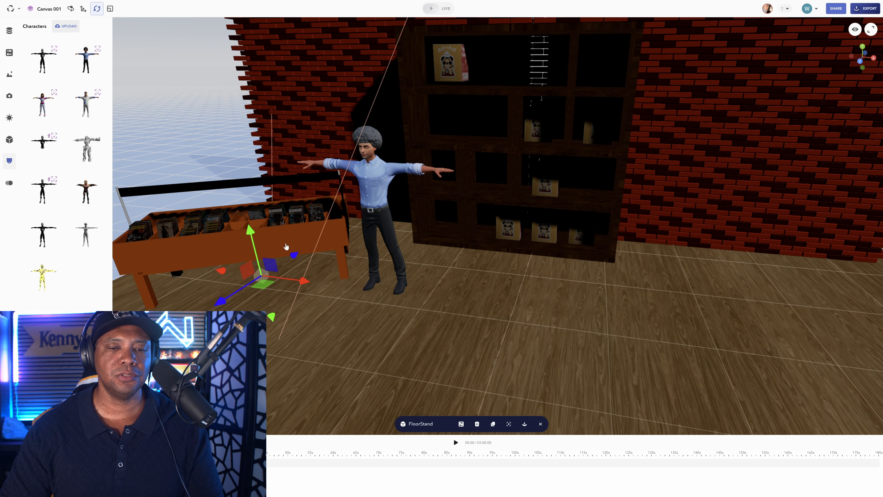
scroll(286, 246, "up", 5)
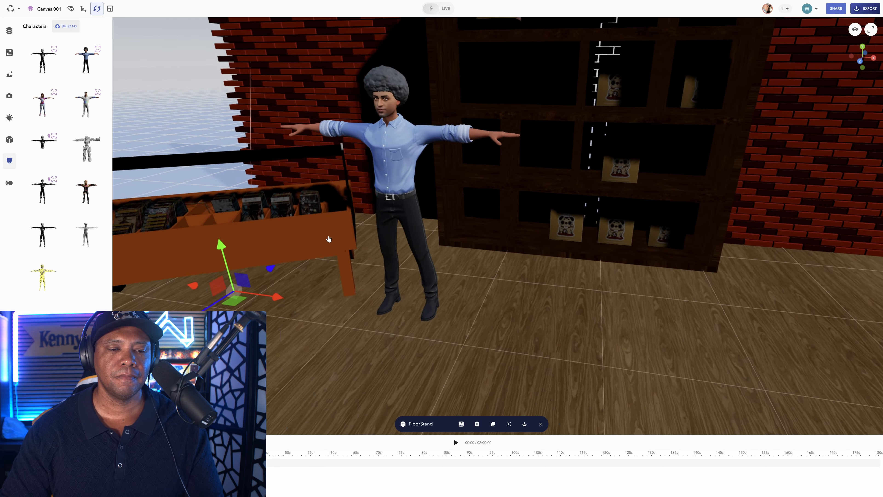
scroll(328, 238, "down", 5)
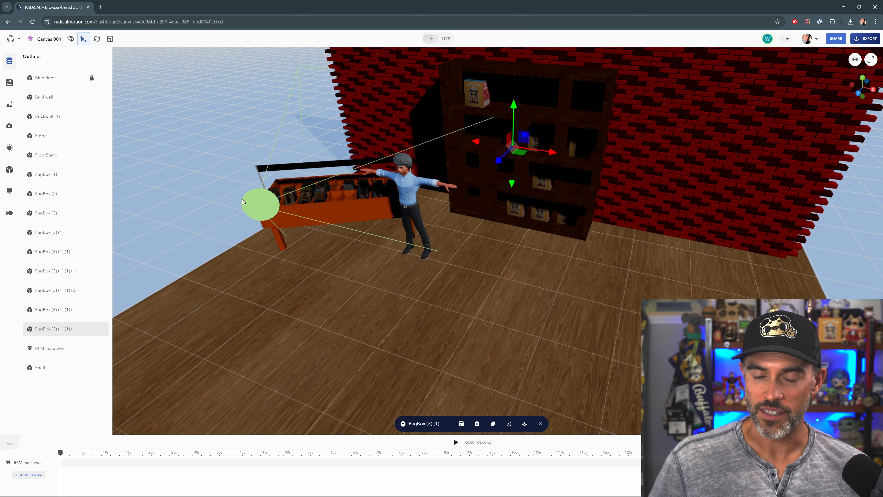
Move the selected PugBox copy up toward the top row of the shelf
mouse_move(523, 137)
left_mouse_down()
mouse_move(504, 100)
mouse_move(516, 101)
left_mouse_up()
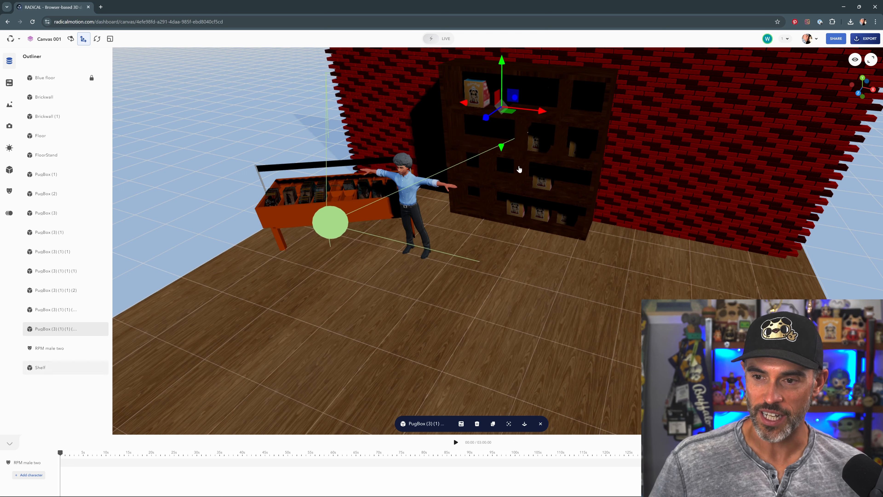
Follow the other collaborator's view of the canvas
left_click(771, 41)
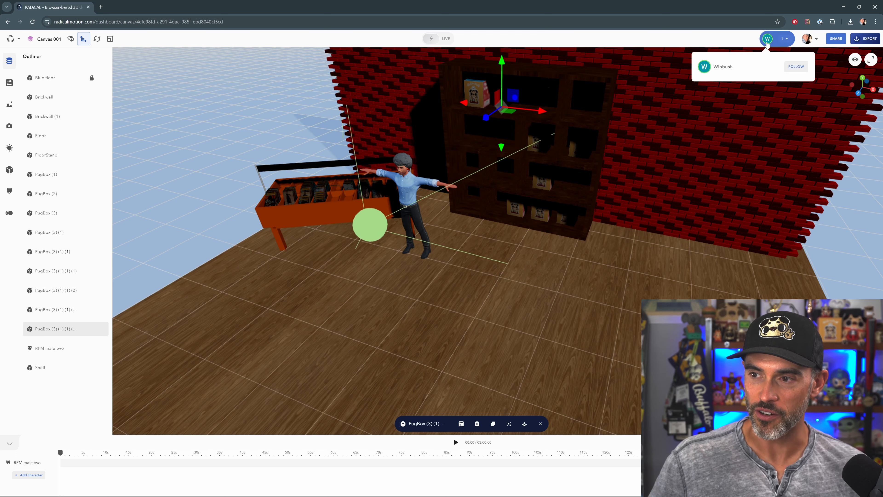
left_click(798, 67)
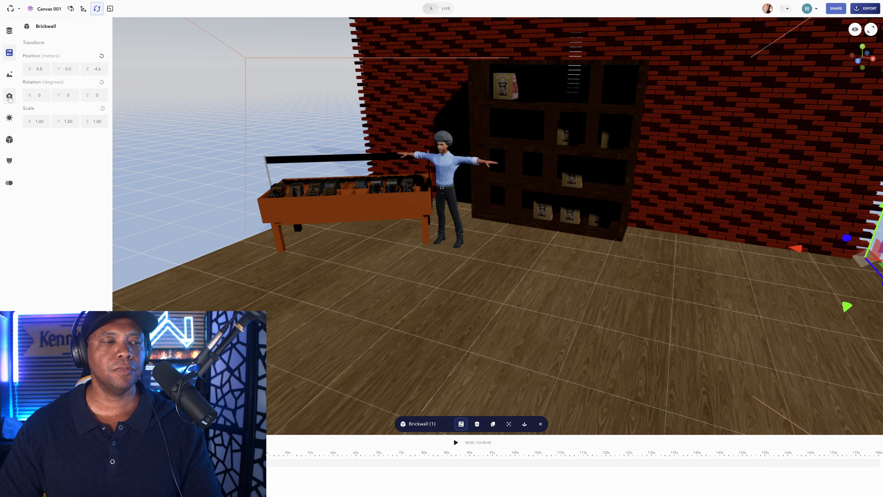
Add a Wide 35 mm camera preset to the scene beside the floor stand
left_click(9, 96)
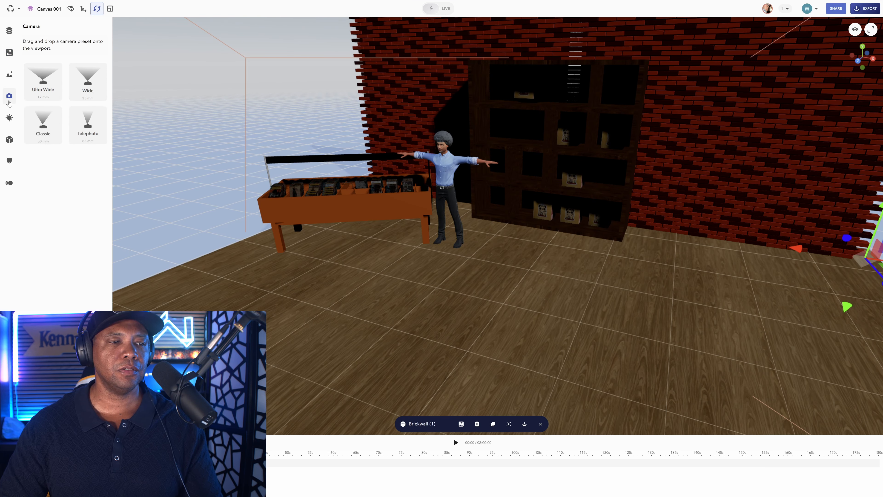
left_click_drag(43, 100, 44, 99)
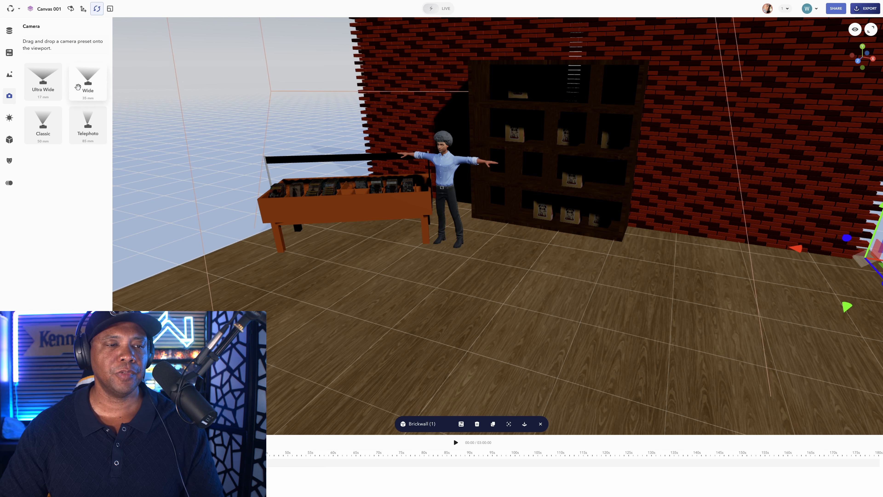
left_click_drag(87, 81, 383, 207)
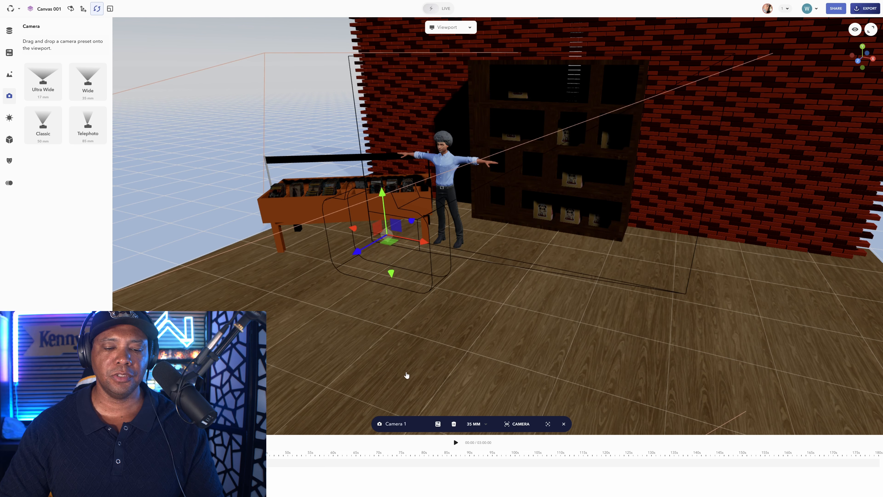
Set Camera 1's lens to 17 mm and frame the character and shelf through its view
left_click(486, 424)
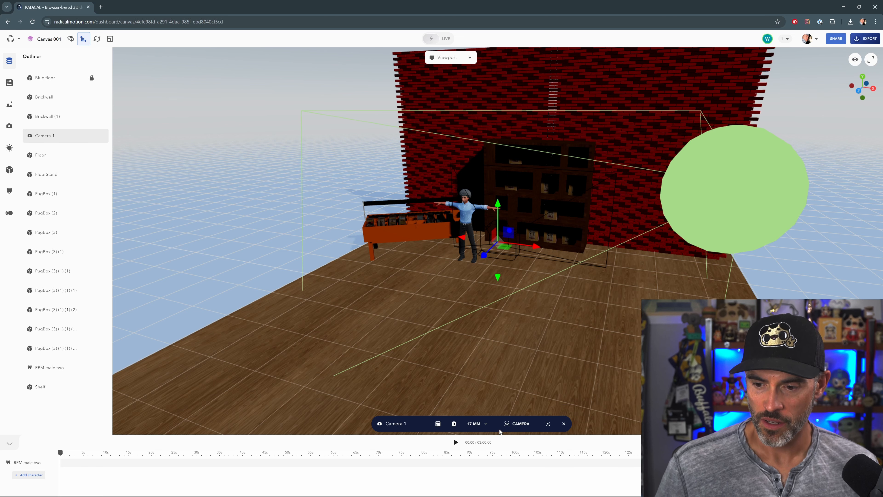
left_click(515, 424)
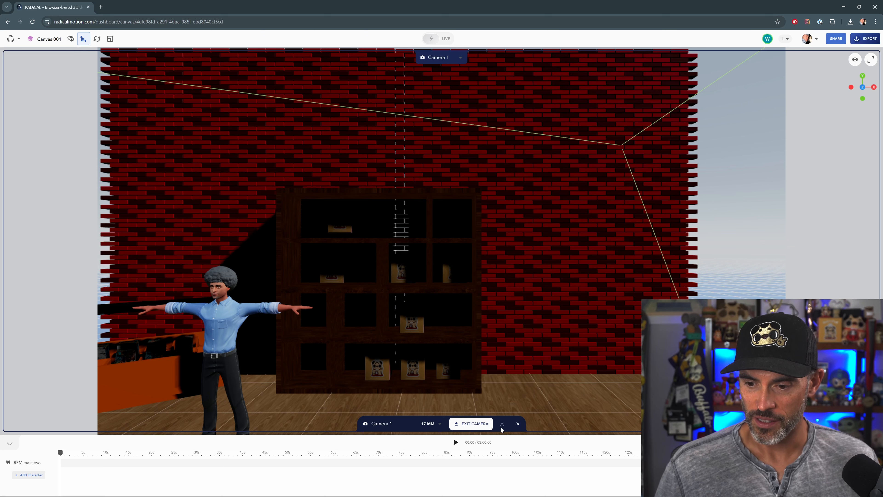
left_click(471, 423)
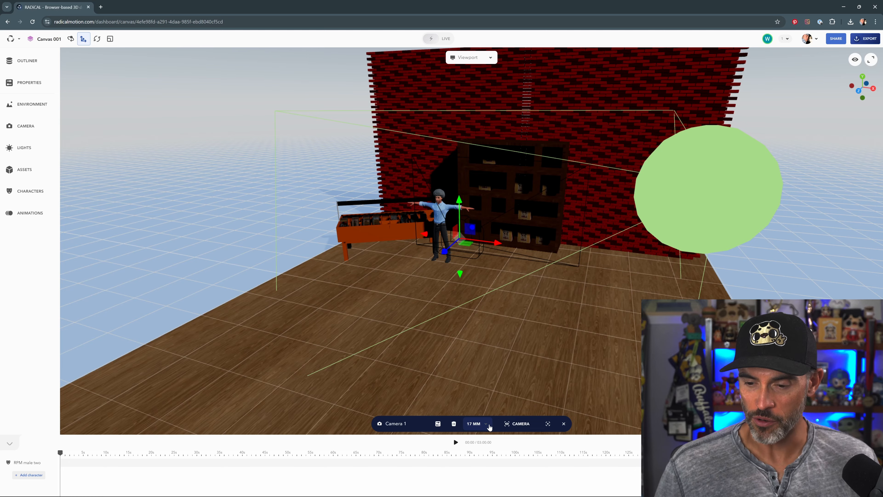
left_click(513, 424)
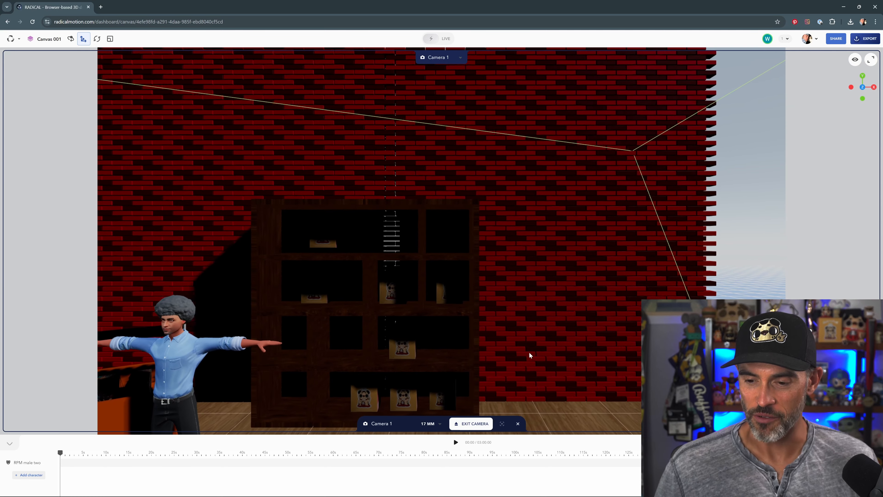
right_click_drag(530, 355, 406, 434)
scroll(406, 433, "up", 3)
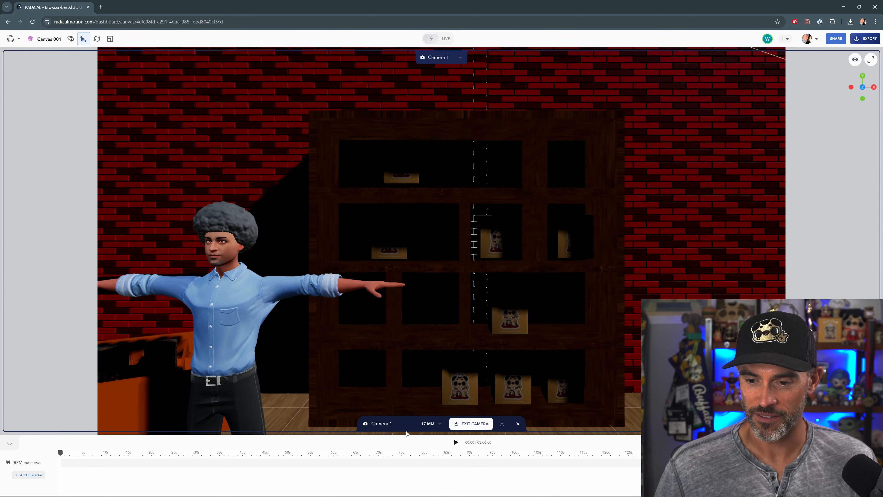
Compare the 85 mm, 35 mm and 50 mm lenses through Camera 1 and set it to 50 mm
left_click(428, 424)
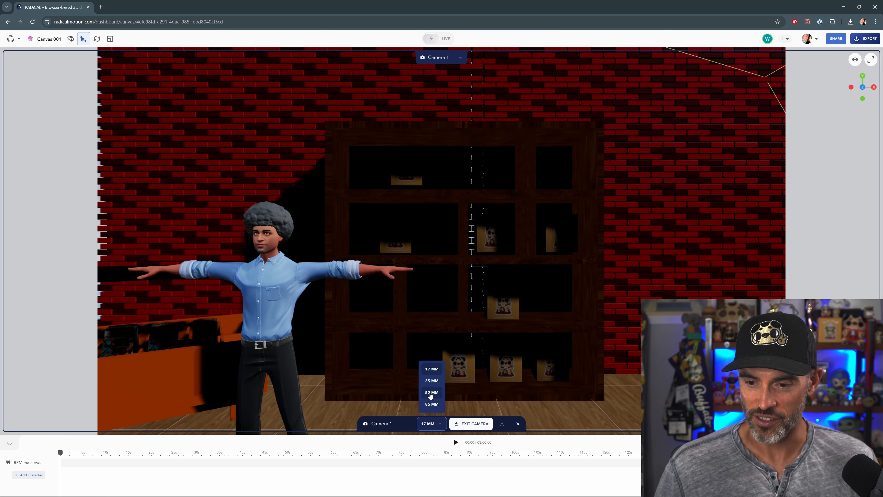
left_click(432, 403)
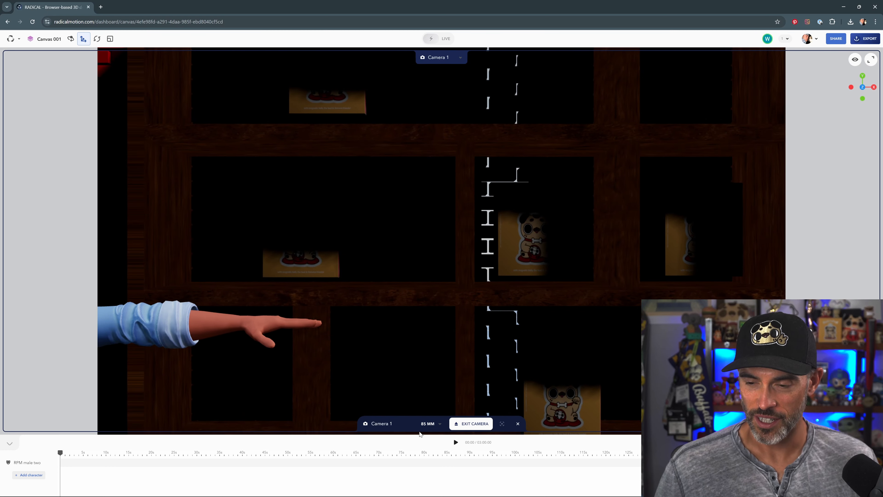
left_click(425, 425)
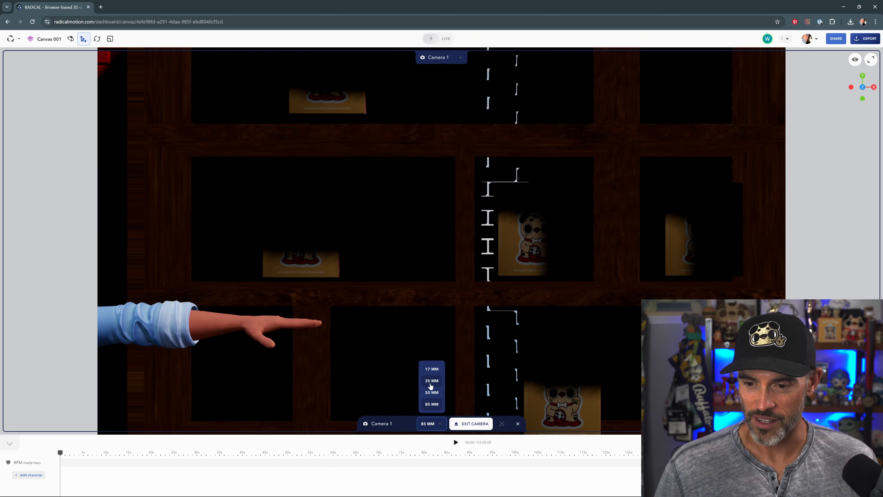
left_click(431, 381)
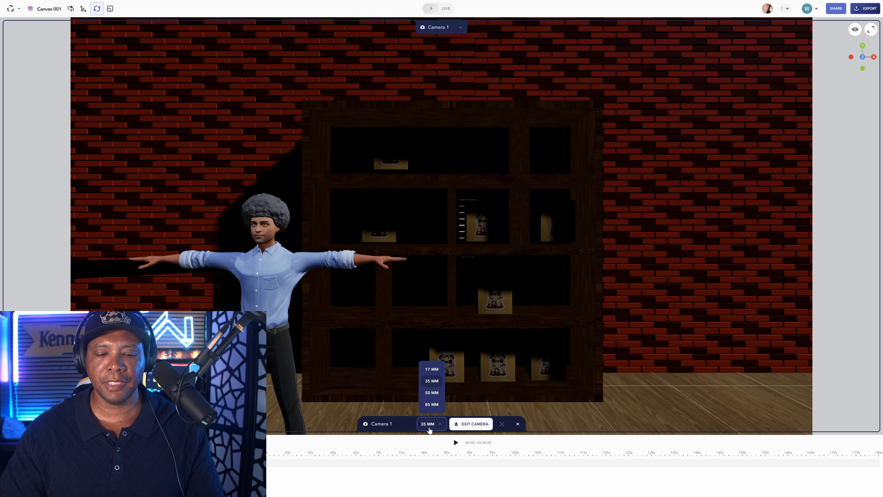
left_click(431, 393)
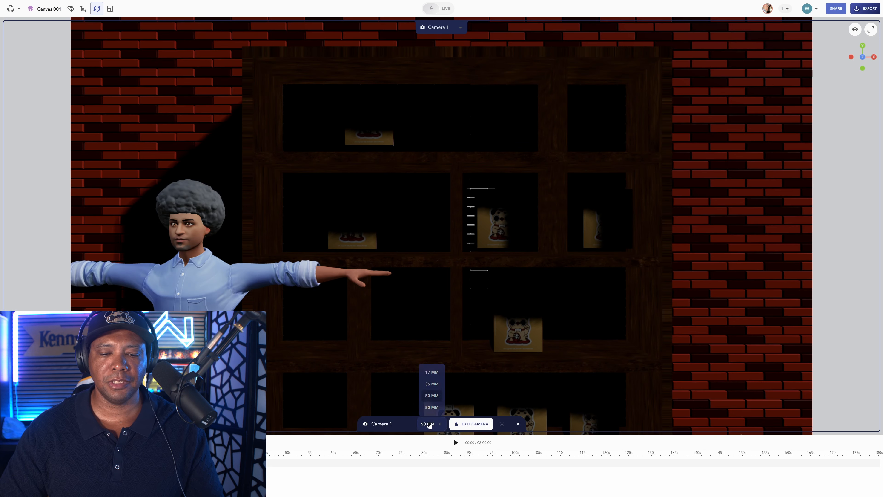
left_click(431, 404)
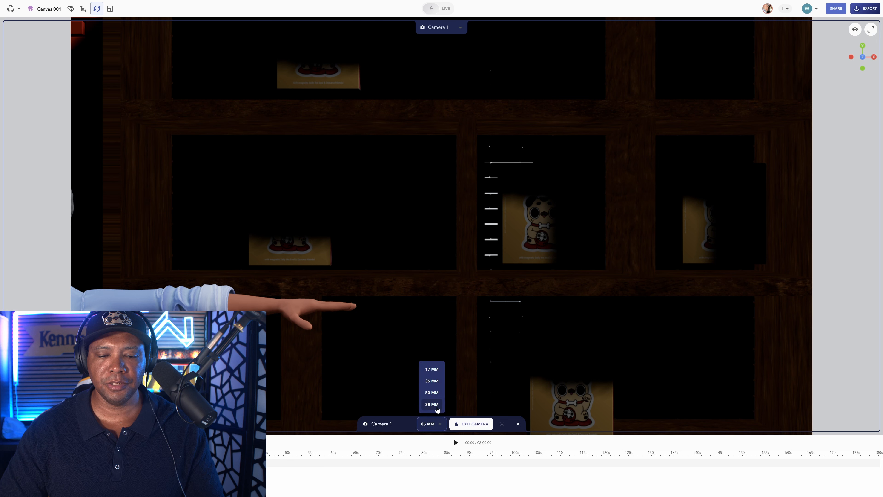
left_click(432, 392)
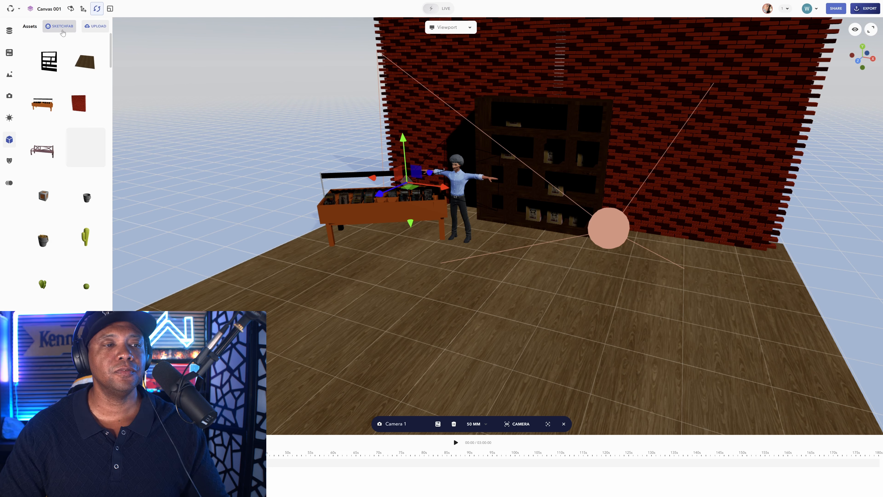
Open the Sketchfab asset import and log in to the Sketchfab account
left_click(62, 30)
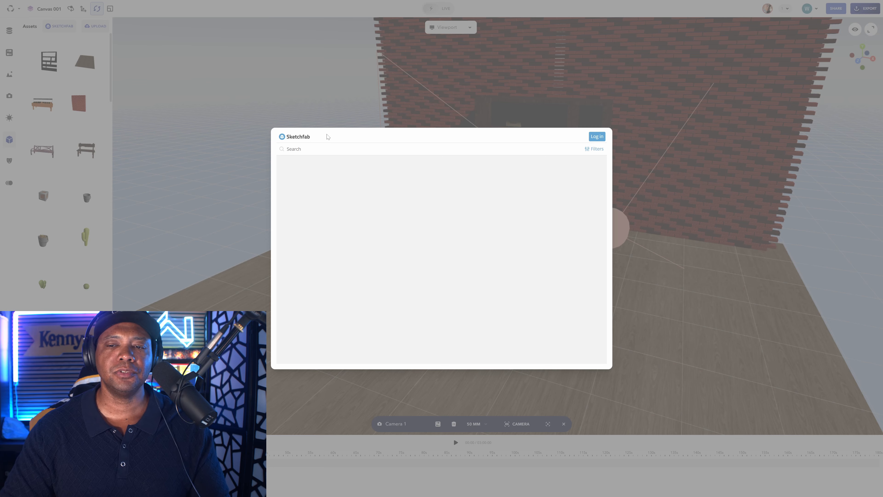
left_click(597, 136)
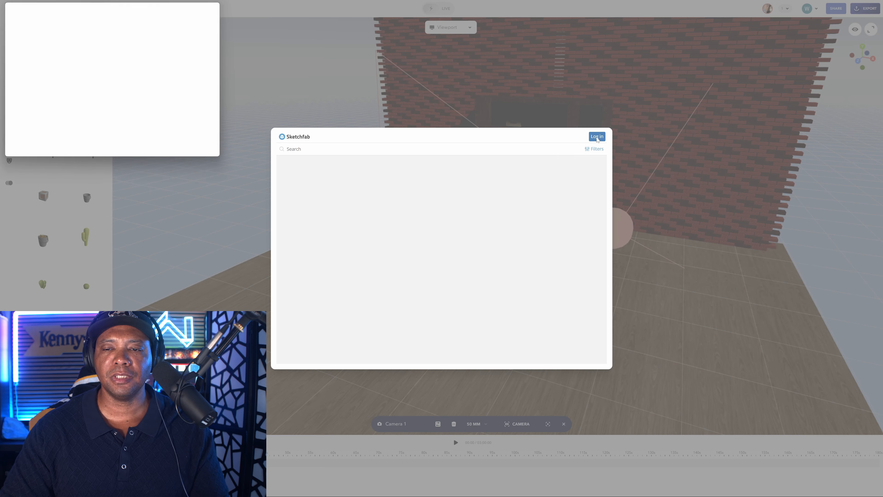
left_click(172, 102)
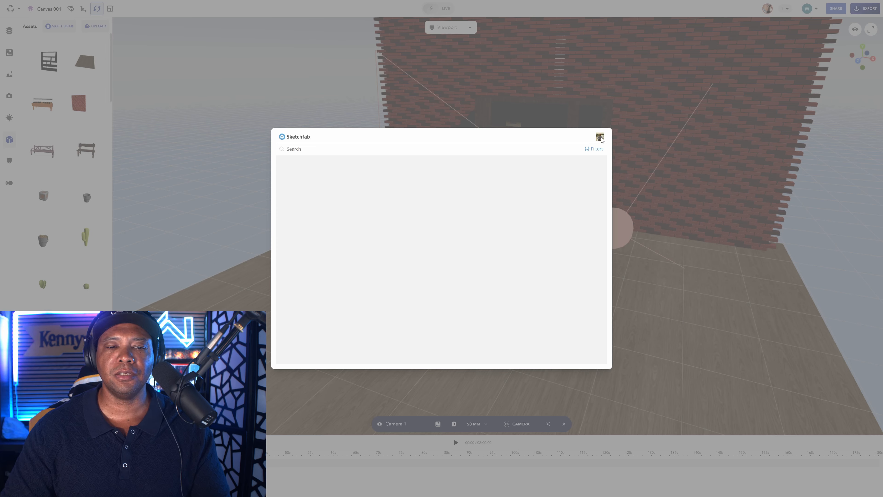
Search Sketchfab for "gus the pug" and import the Gus The Pug Radical model
left_click(287, 149)
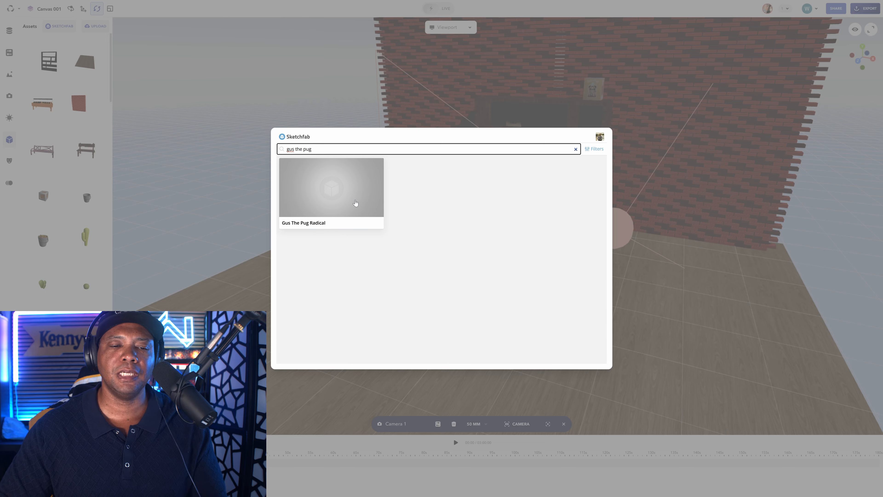
left_click(343, 198)
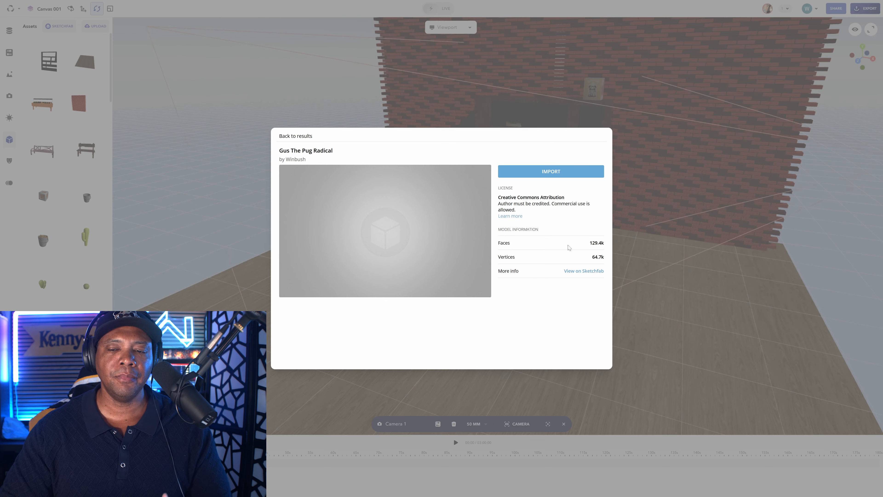
left_click(551, 173)
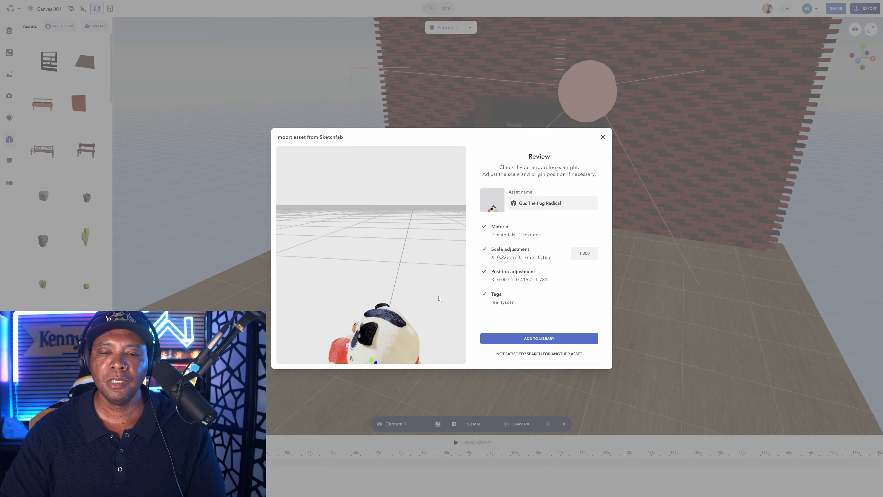
Inspect the imported pug's preview, add it to the asset library and place it on the floor in front of the shelf
right_click_drag(436, 286, 431, 196)
left_click_drag(392, 339, 430, 296)
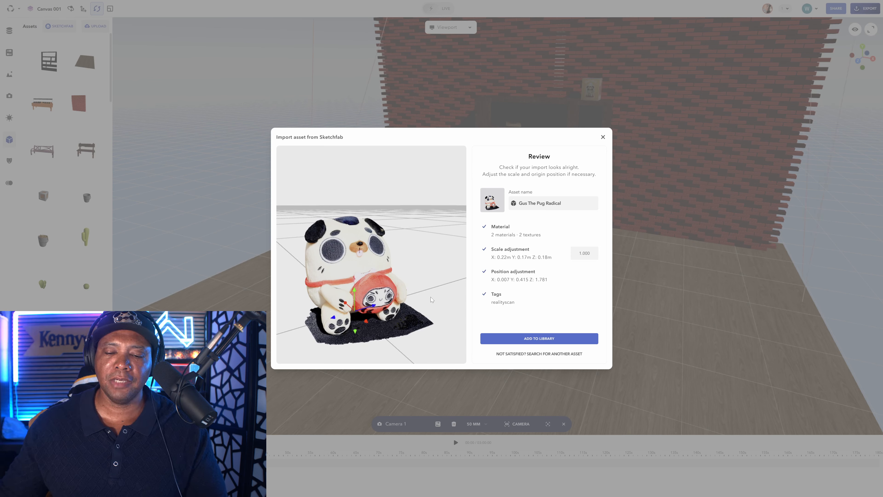
left_click(552, 339)
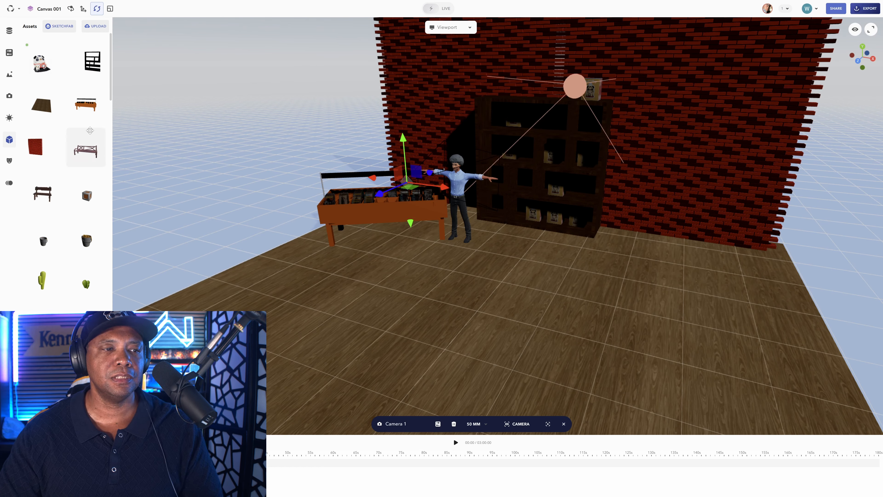
left_click_drag(50, 65, 553, 255)
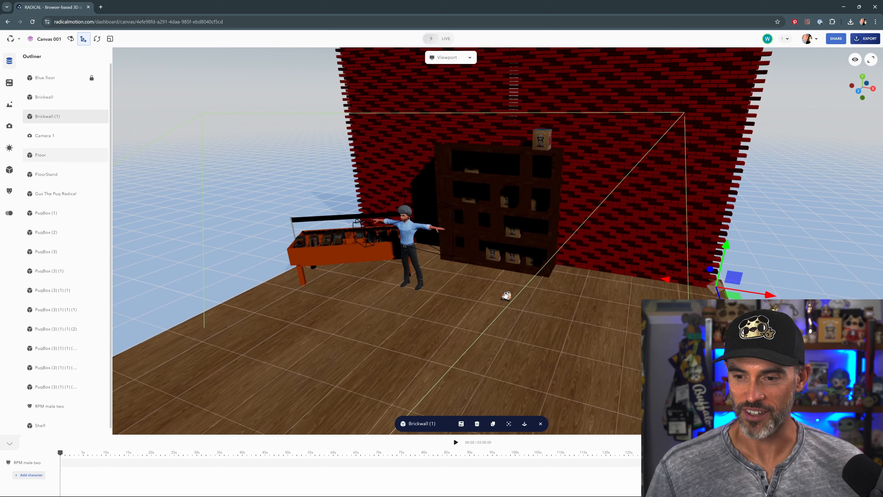
Examine the small pug figure on the floor in front of the shelf up close
scroll(477, 311, "up", 5)
right_click_drag(477, 311, 471, 257)
scroll(475, 254, "down", 3)
scroll(384, 284, "up", 10)
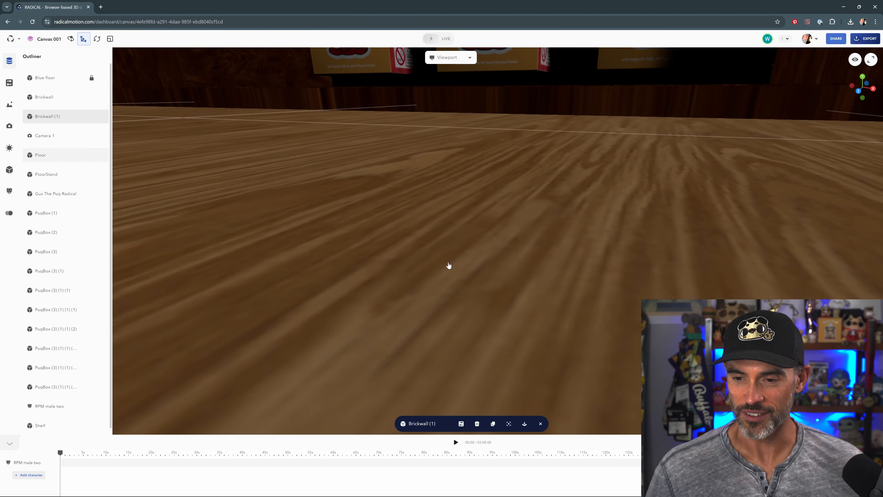
scroll(458, 263, "down", 5)
scroll(467, 260, "up", 2)
right_click_drag(397, 295, 457, 322)
scroll(486, 251, "up", 5)
scroll(495, 246, "down", 6)
scroll(520, 237, "up", 3)
scroll(473, 351, "down", 3)
left_click_drag(473, 351, 553, 335)
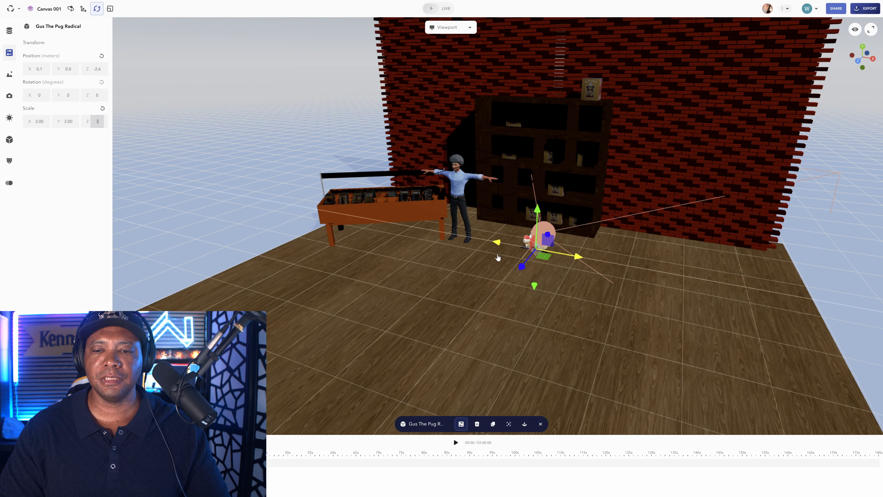
Scale the pug model to 3.00 on all axes and rotate it about its Y axis to face the front
left_click(498, 257)
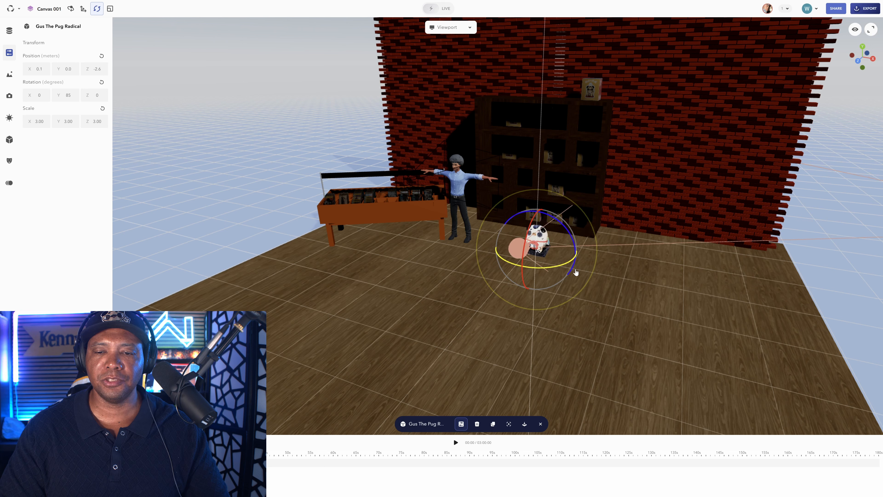
left_click_drag(569, 273, 570, 272)
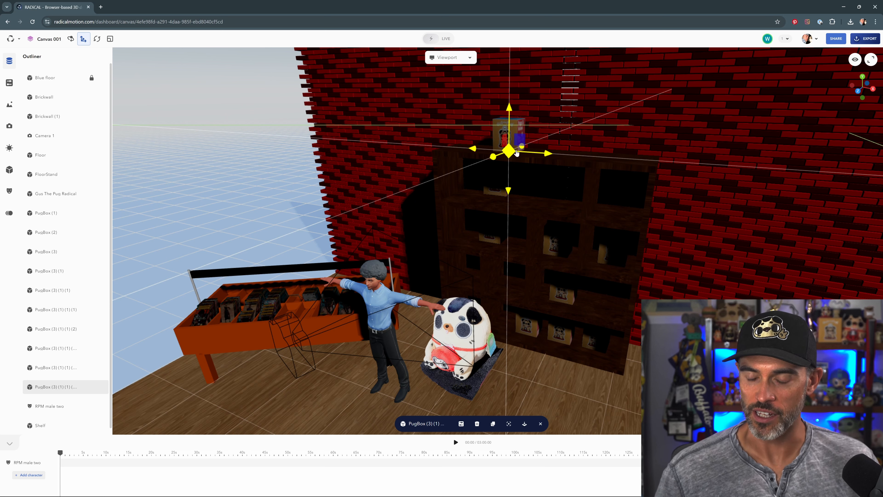
Move the selected PugBox copy above the shelf's right end and snap it down
left_click_drag(517, 153, 516, 90)
left_click_drag(537, 129, 576, 130)
right_click_drag(579, 154, 526, 168)
left_click_drag(542, 140, 586, 142)
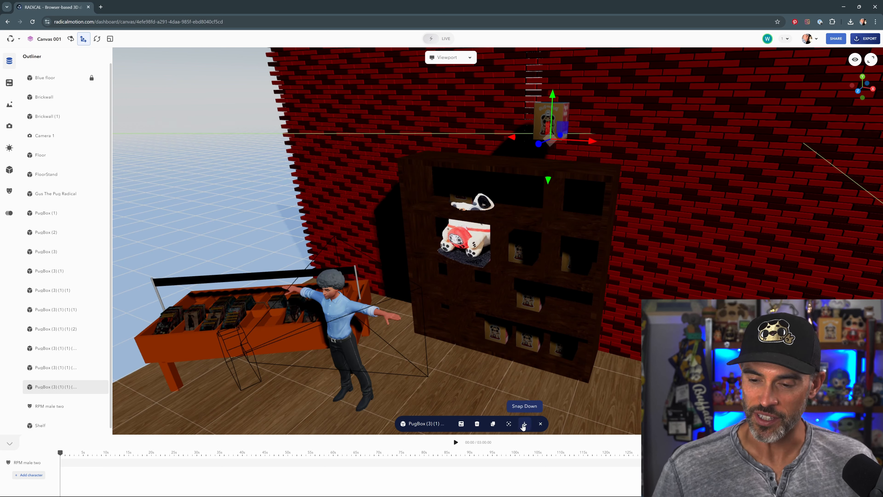
left_click(525, 424)
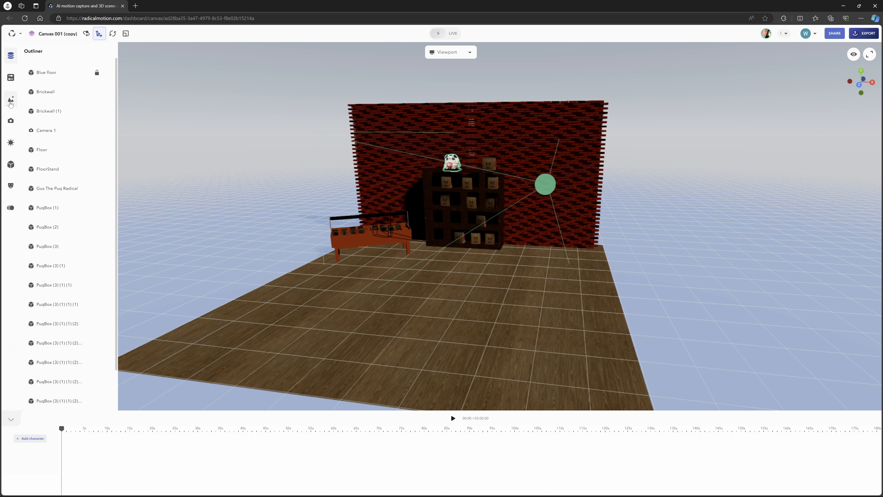
Set the environment lighting of the copied canvas to the Night preset and inspect the scene
left_click(11, 101)
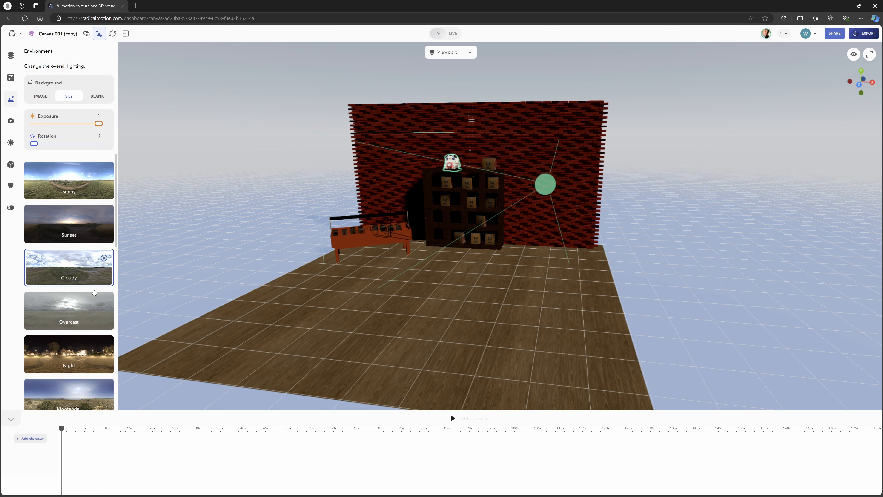
scroll(76, 313, "down", 2)
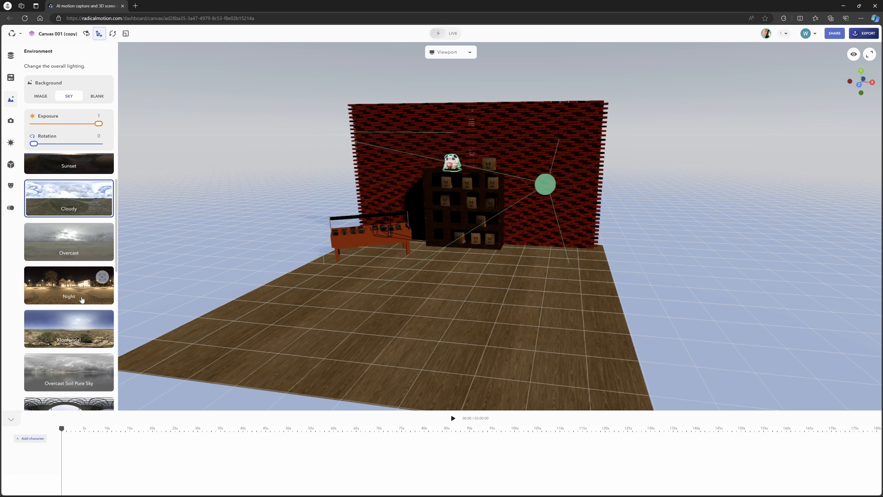
left_click(82, 300)
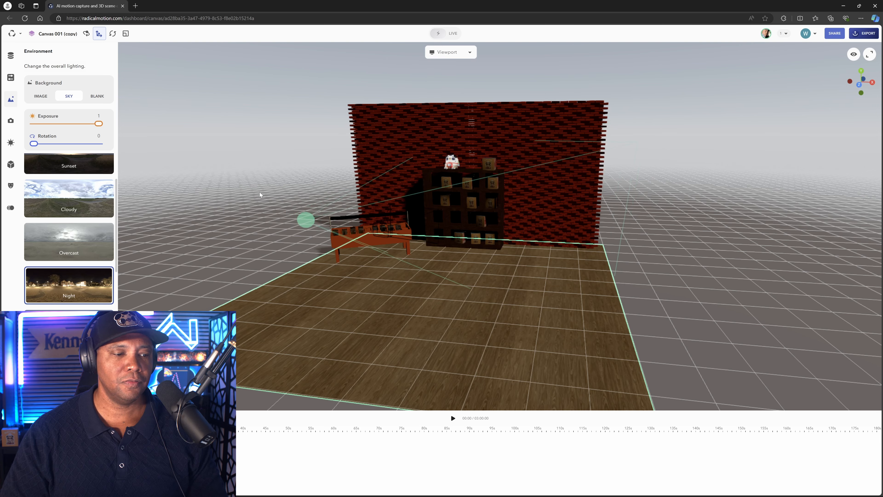
right_click_drag(609, 215, 489, 255)
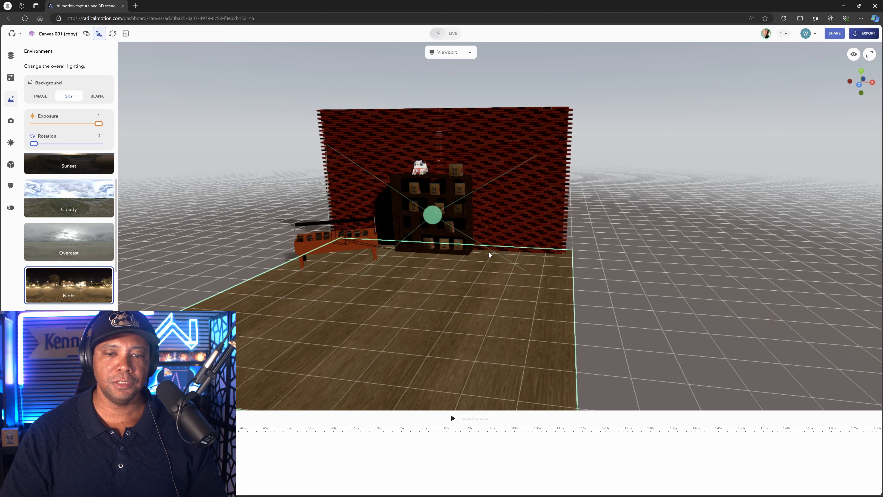
left_click_drag(522, 240, 508, 246)
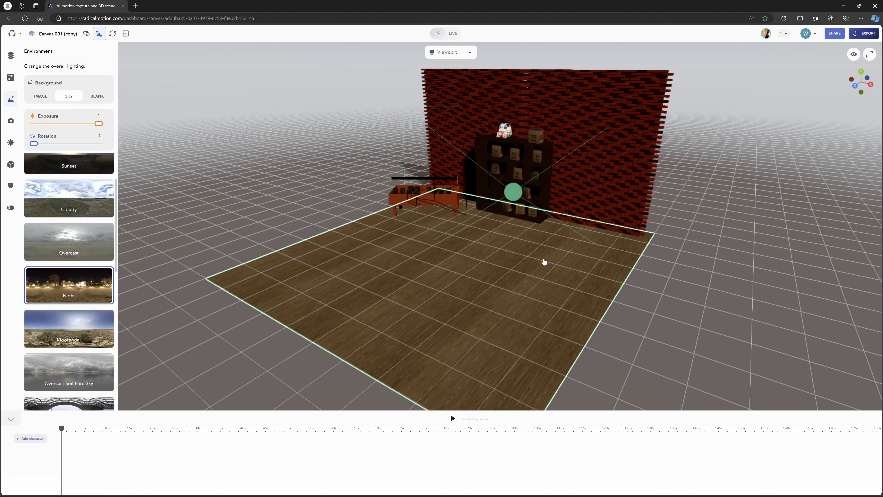
Switch the environment background from Sky to Image, comparing both modes around the brick wall and shelf
scroll(472, 280, "up", 3)
right_click_drag(541, 249, 457, 310)
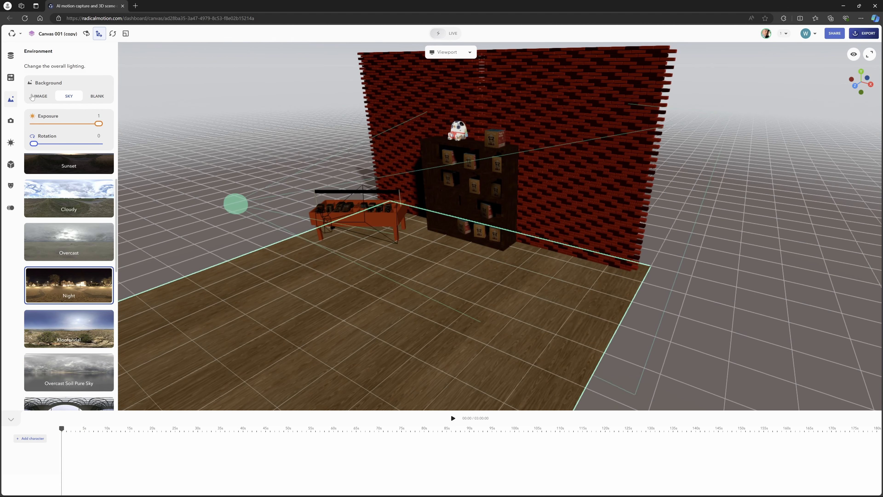
left_click(37, 97)
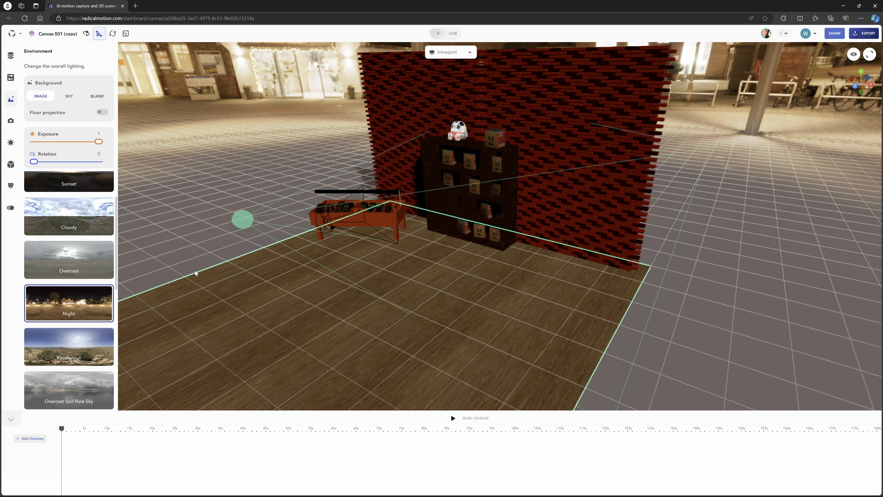
left_click_drag(330, 181, 297, 196)
left_click(71, 99)
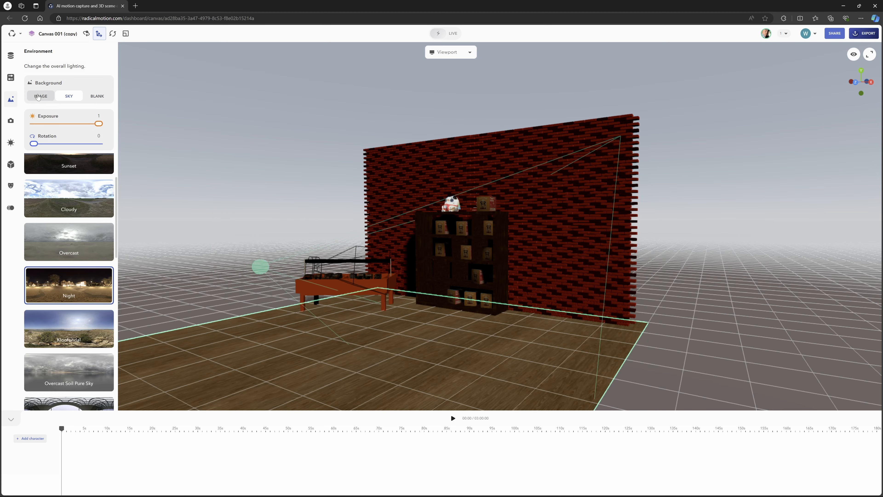
left_click(38, 97)
right_click_drag(303, 198, 264, 197)
Remove the Blue floor object from the scene
left_click_drag(487, 250, 497, 291)
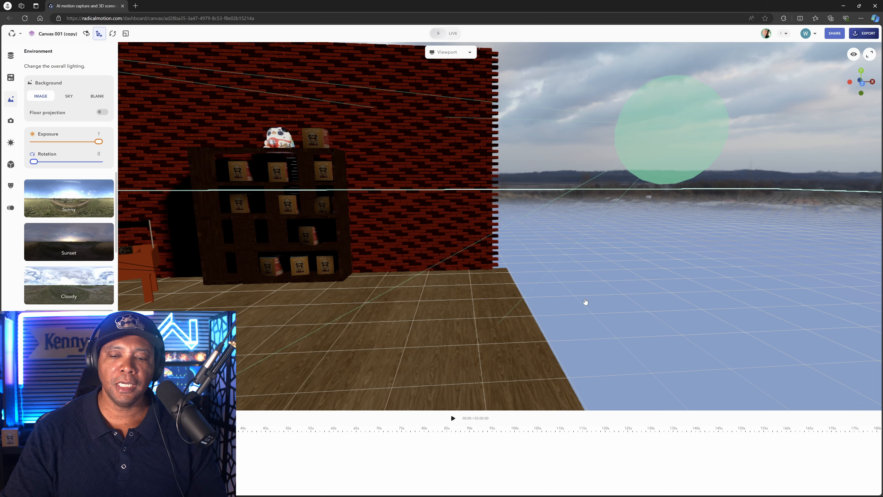
left_click_drag(585, 301, 572, 317)
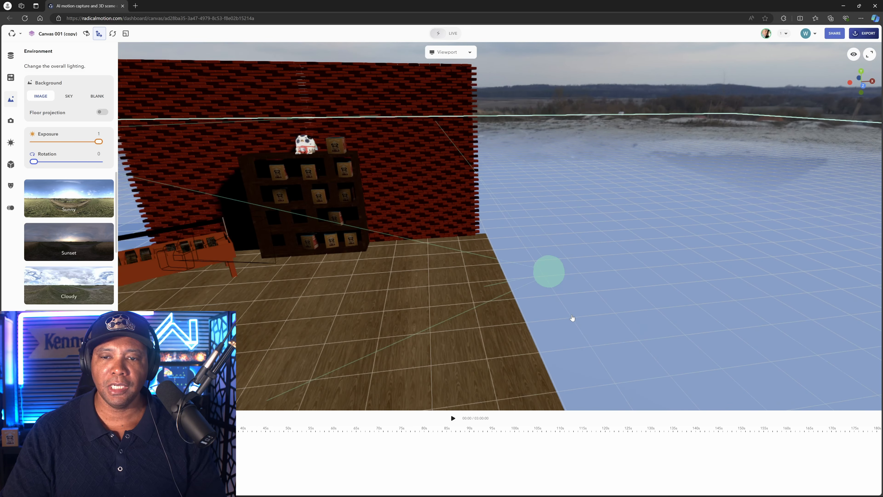
scroll(572, 318, "down", 6)
left_click_drag(630, 312, 591, 306)
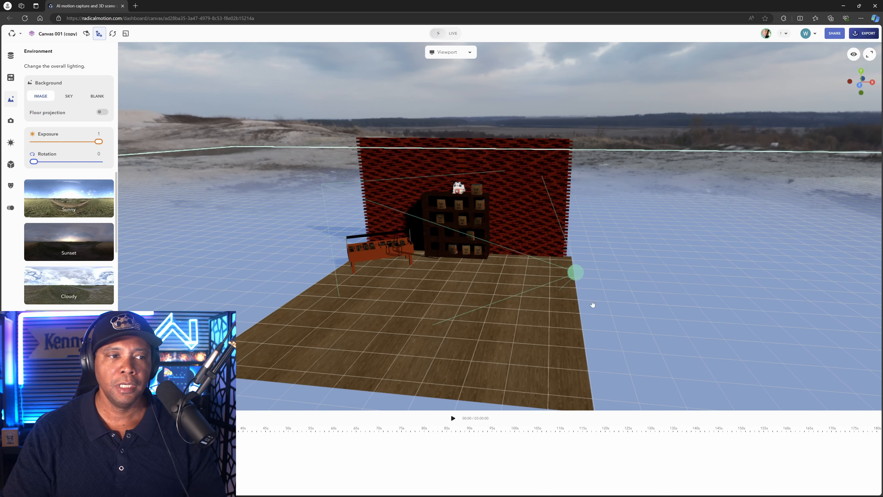
left_click(11, 56)
left_click(42, 72)
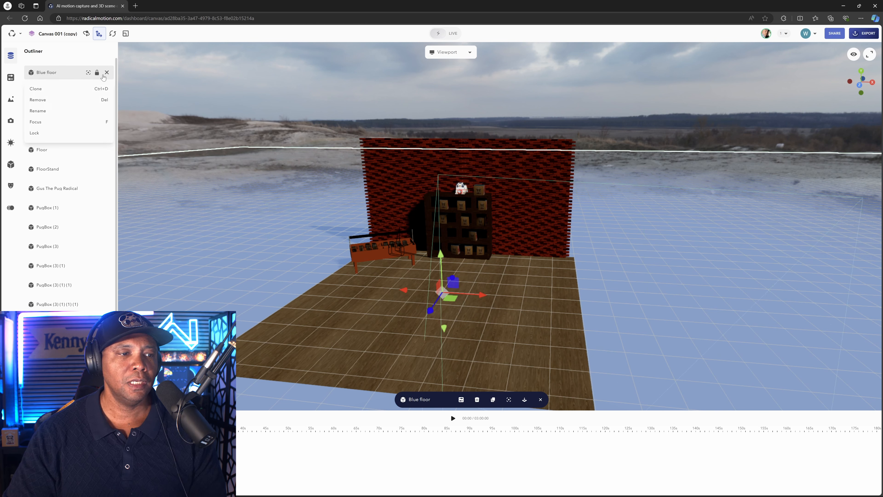
left_click(53, 101)
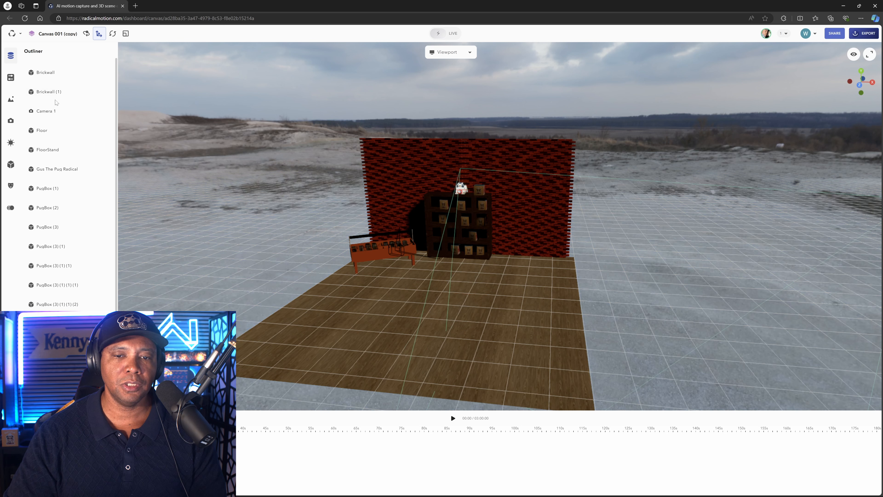
Move the Gus The Pug model off the shelf to the open ground beside the wooden floor and adjust its height
left_click(461, 193)
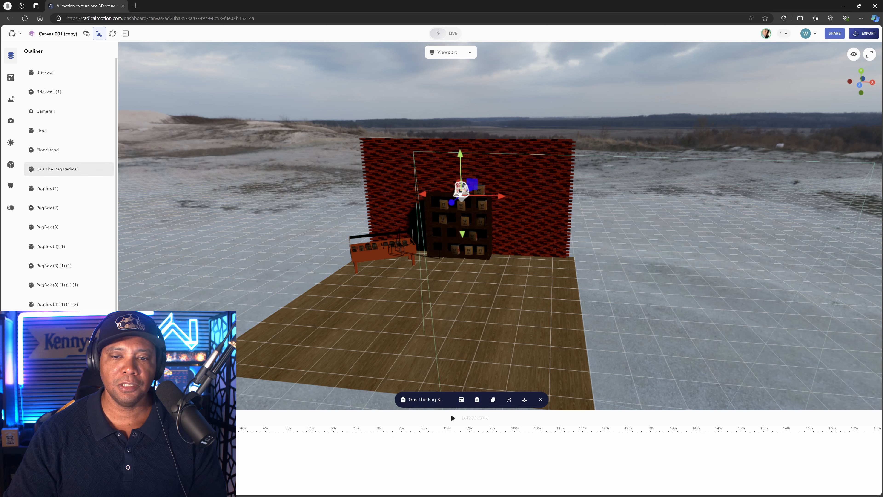
left_click_drag(498, 198, 682, 205)
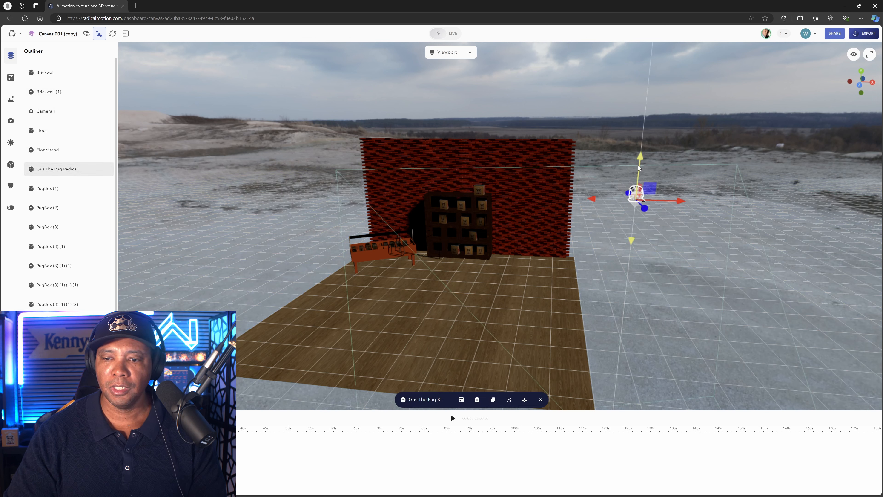
left_click_drag(639, 168, 639, 241)
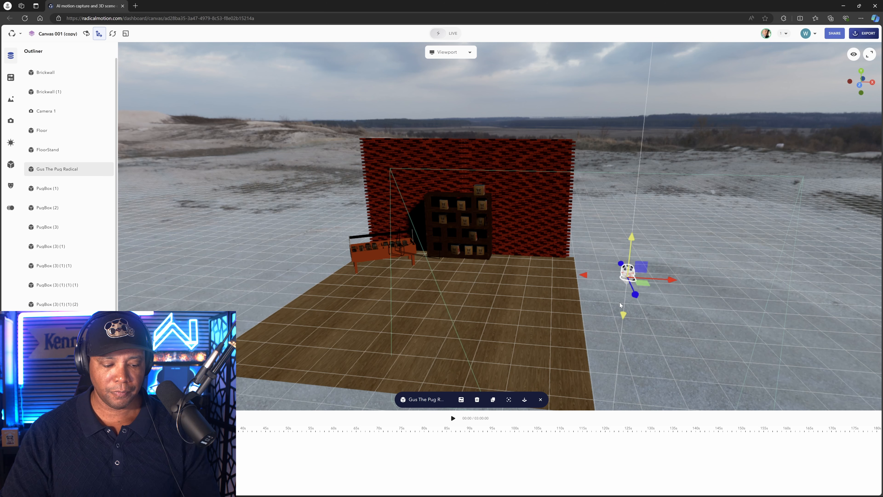
key("f")
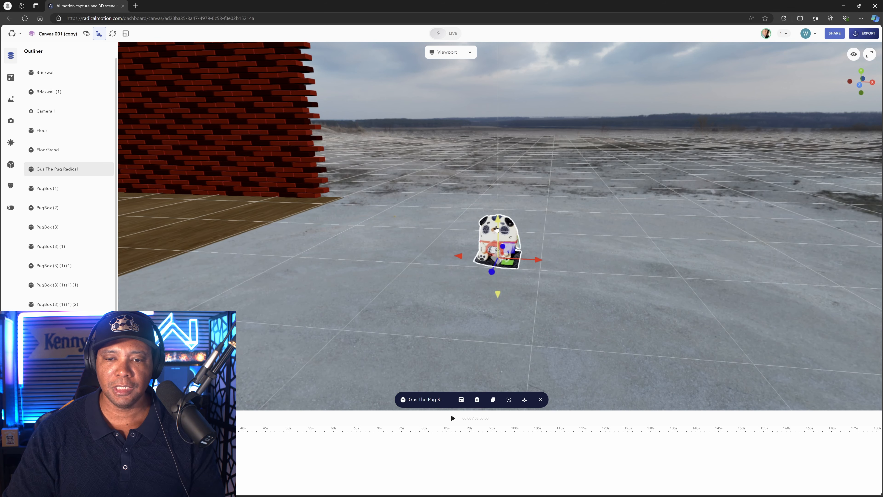
left_click_drag(497, 228, 516, 190)
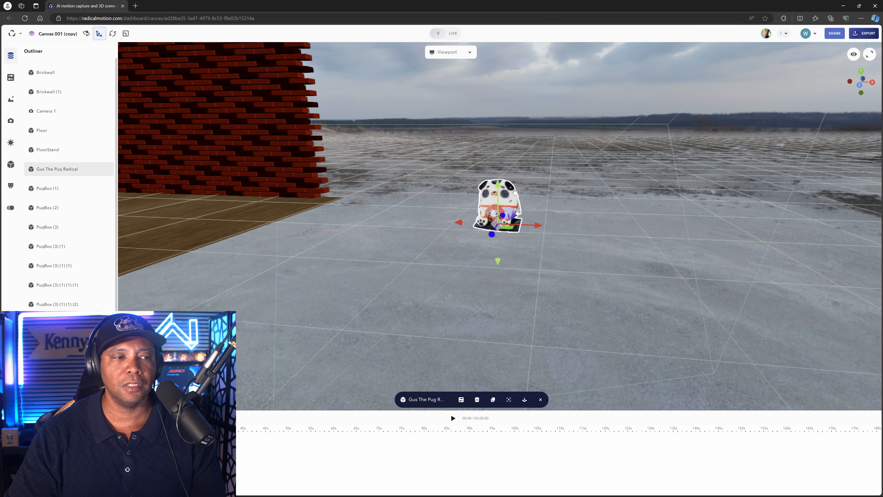
Turn on floor projection for the background image and move the pug forward and down onto the projected ground
left_click(10, 104)
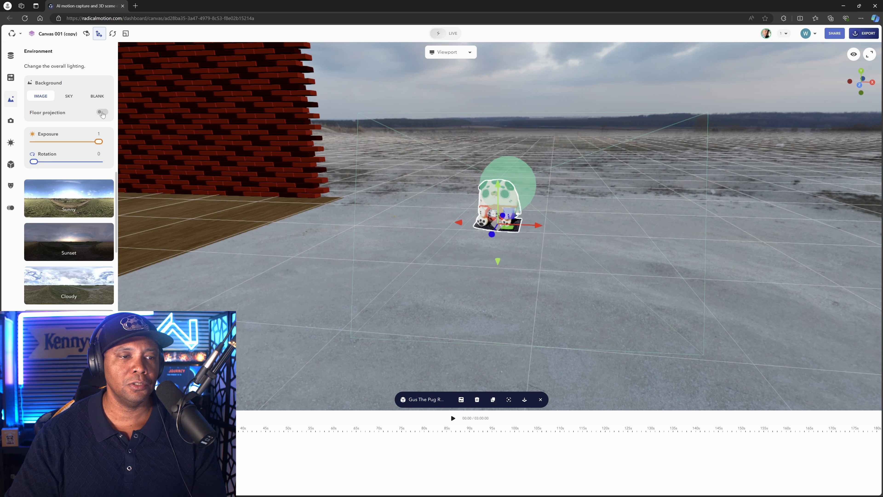
left_click(102, 112)
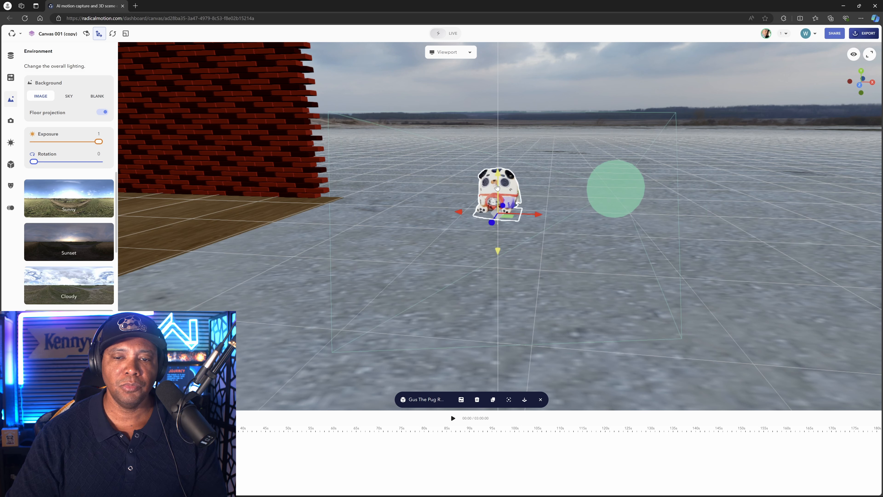
left_click_drag(497, 187, 497, 179)
scroll(518, 211, "up", 8)
scroll(517, 211, "down", 6)
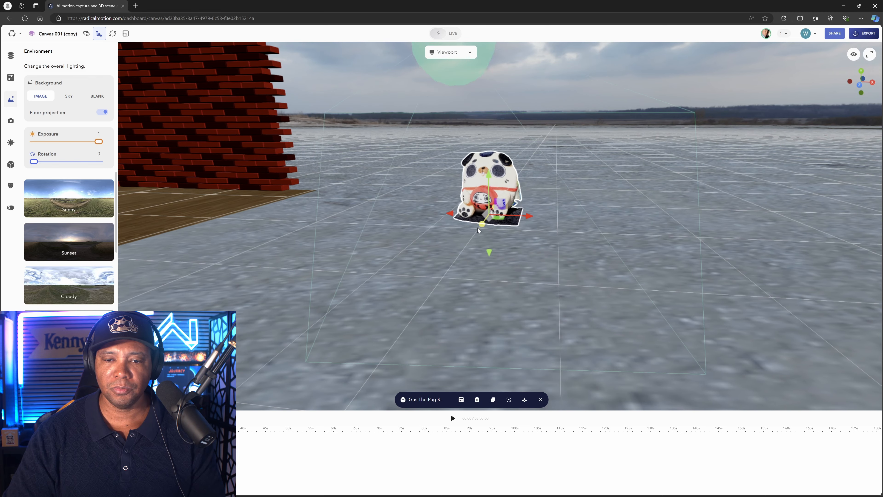
left_click_drag(478, 228, 495, 277)
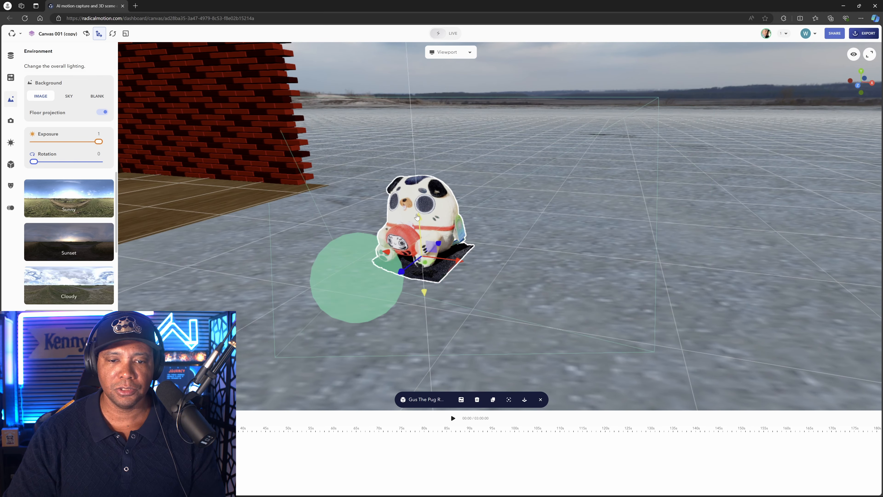
left_click_drag(416, 215, 420, 223)
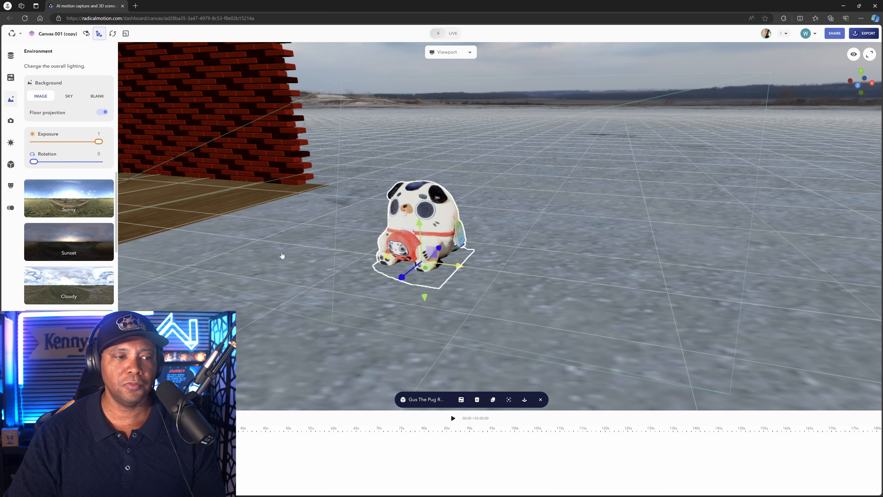
Compare the background with floor projection off and on, then adjust the environment's exposure and rotation
left_click(102, 111)
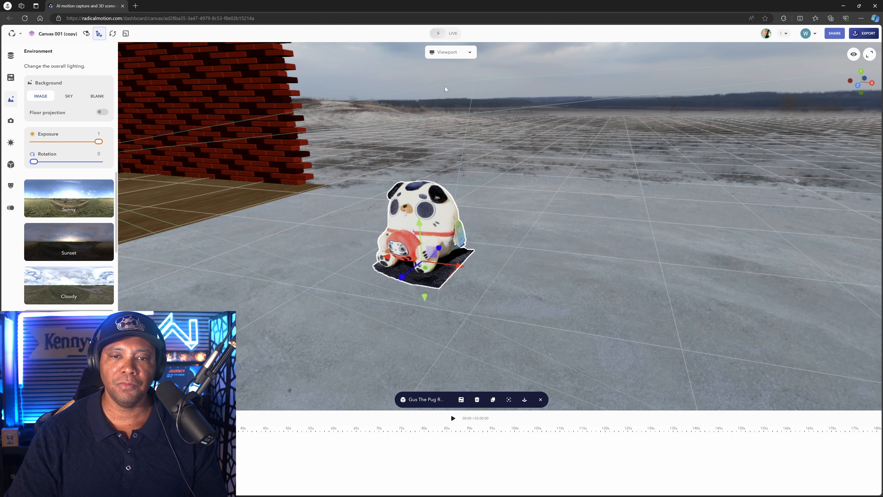
left_click(102, 112)
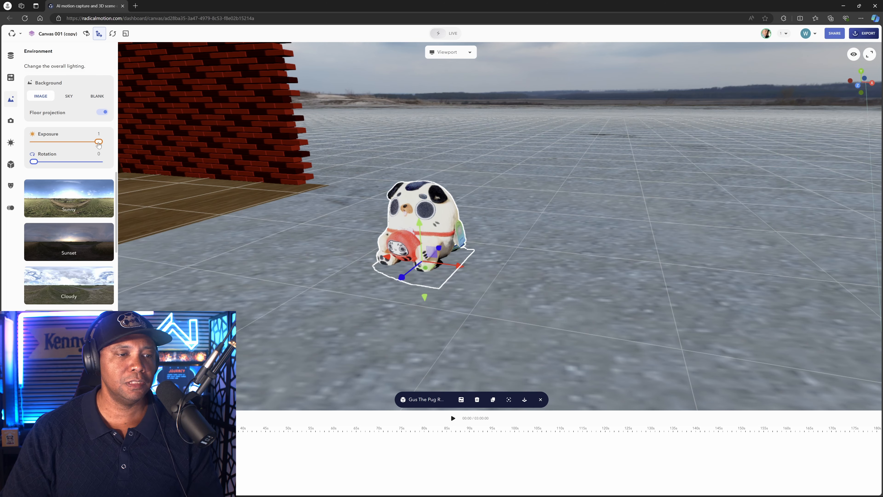
left_click_drag(99, 143, 79, 142)
left_click_drag(33, 162, 90, 144)
mouse_move(38, 162)
left_mouse_down()
mouse_move(60, 163)
mouse_move(43, 164)
left_mouse_up()
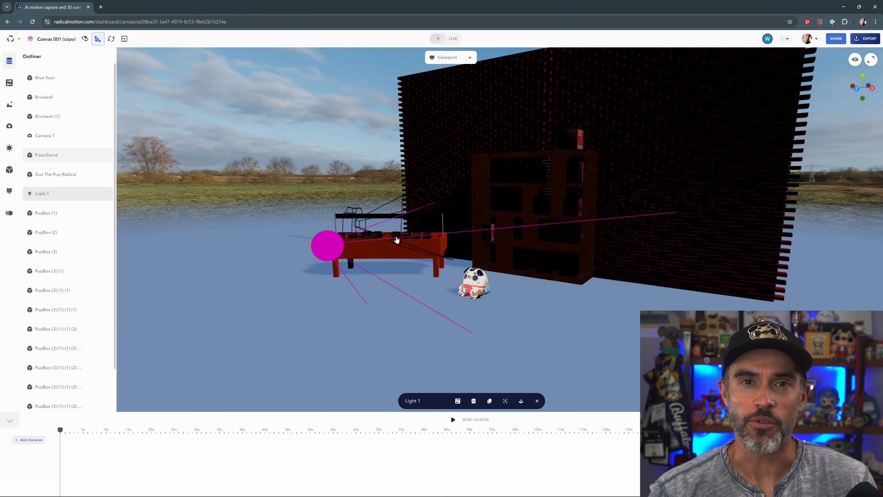
Add a lightbulb and a spotlight near the orange stand, and rotate the spotlight to aim at the pug
left_click(10, 149)
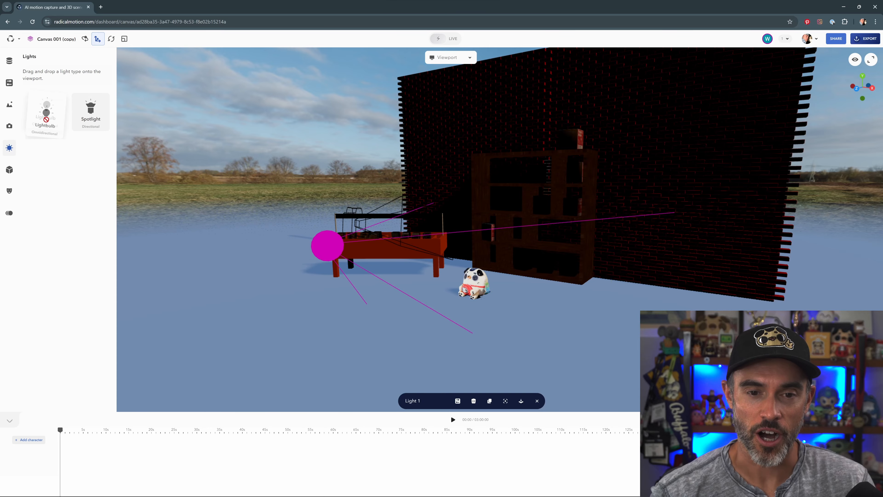
left_click_drag(46, 119, 335, 201)
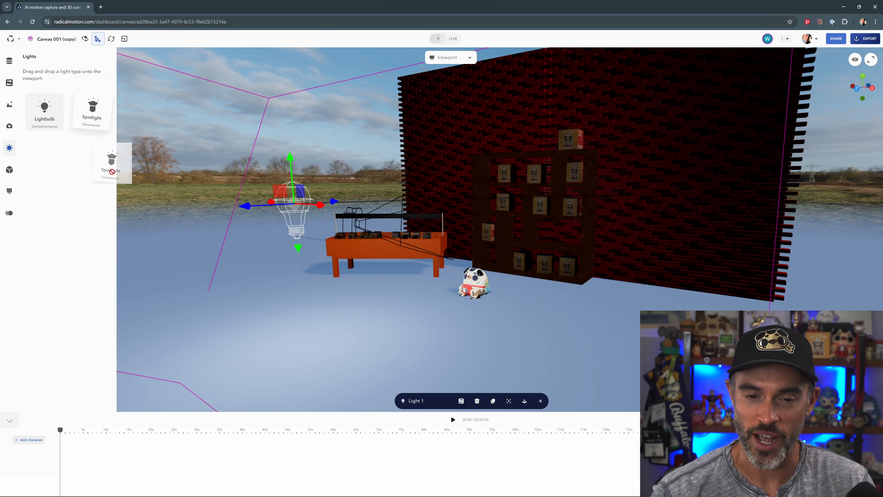
left_click_drag(112, 172, 340, 234)
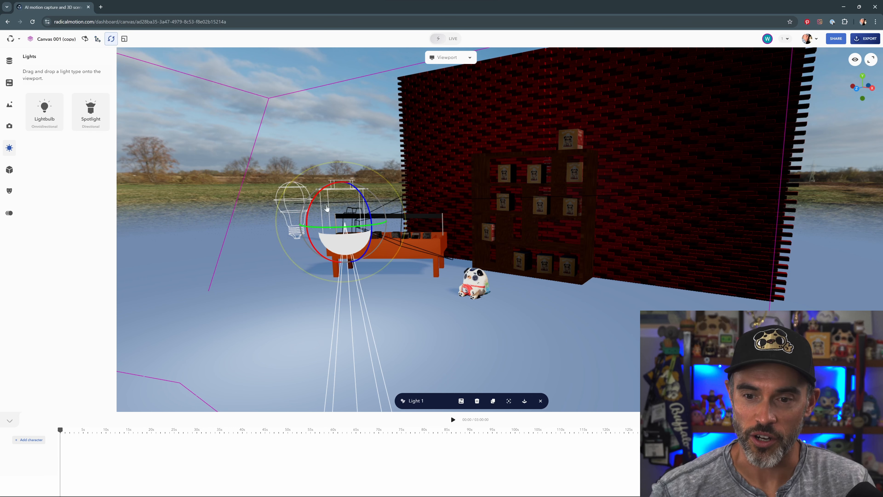
mouse_move(310, 205)
left_mouse_down()
mouse_move(366, 231)
mouse_move(311, 213)
mouse_move(318, 208)
left_mouse_up()
left_click_drag(409, 301, 403, 282)
Turn on shadow casting for the spotlight and set its exposure to 209
left_click(462, 401)
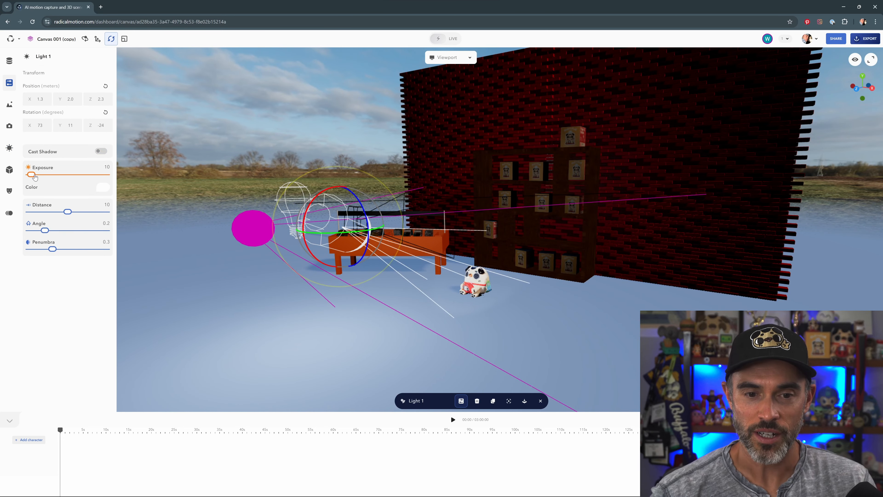
left_click_drag(32, 174, 64, 175)
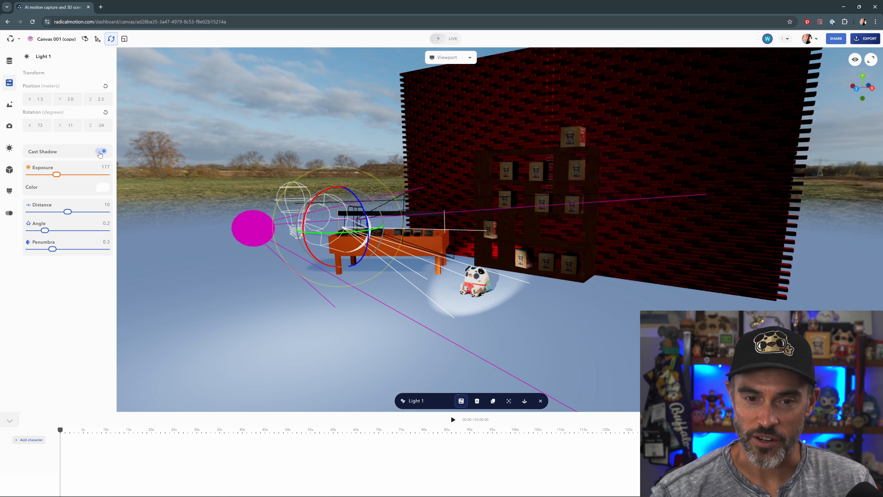
left_click_drag(56, 175, 61, 177)
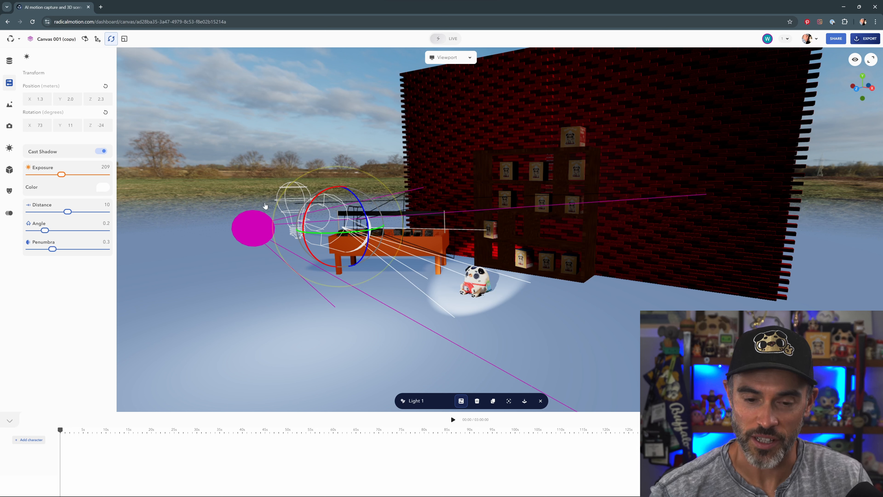
Turn on shadow casting for the lightbulb, and open the properties of the remaining Light 1
left_click(9, 61)
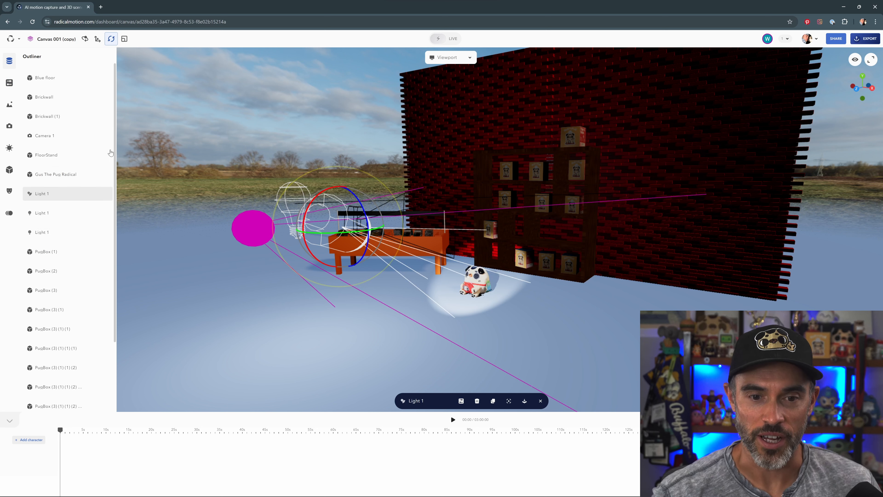
left_click(52, 213)
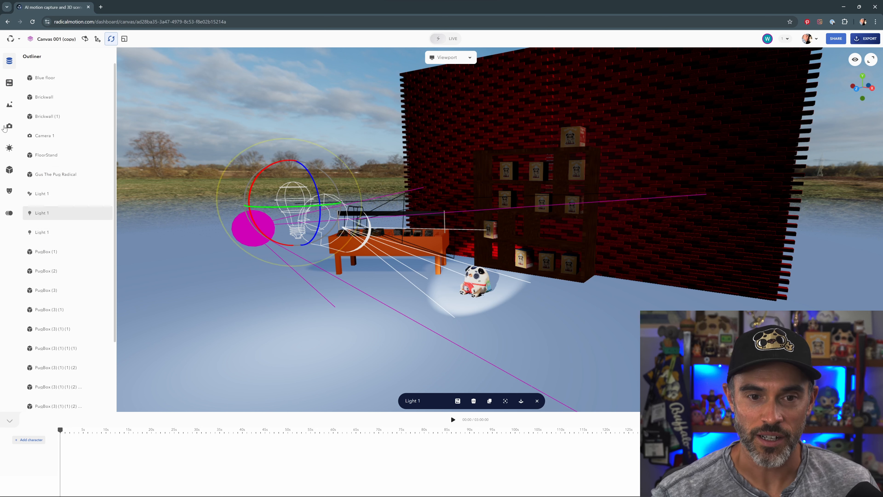
left_click(457, 401)
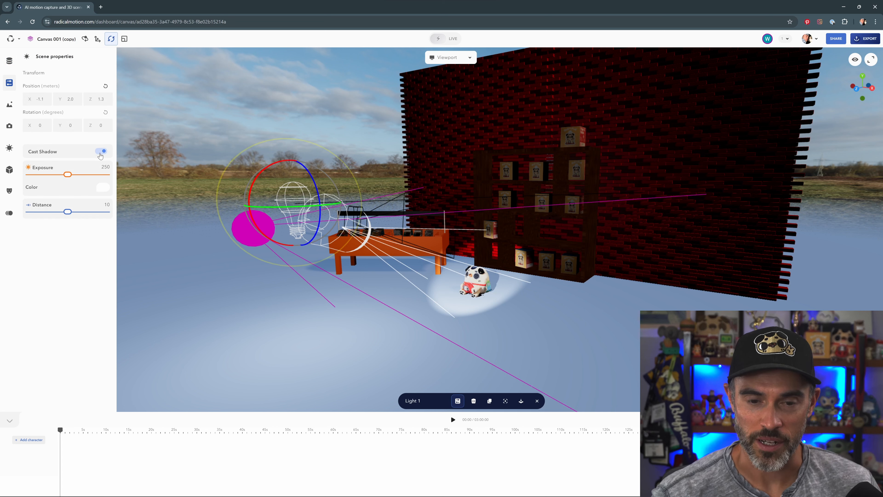
left_click(10, 62)
left_click(49, 195)
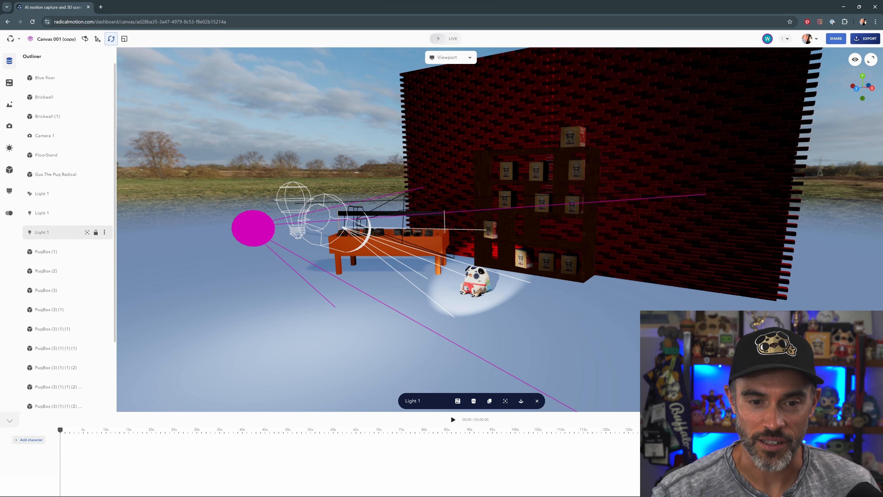
left_click(457, 401)
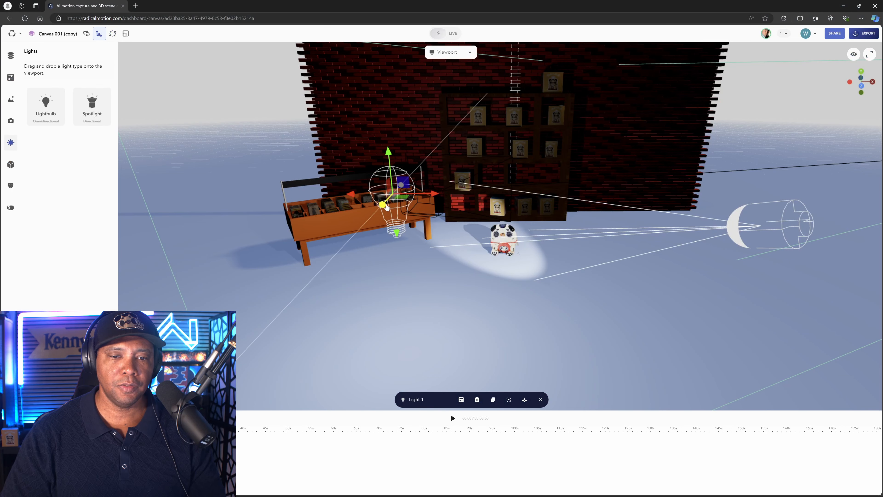
Move the lightbulb to the brick wall on the shelf's right side, then open the spotlight's properties
left_click_drag(387, 206, 604, 125)
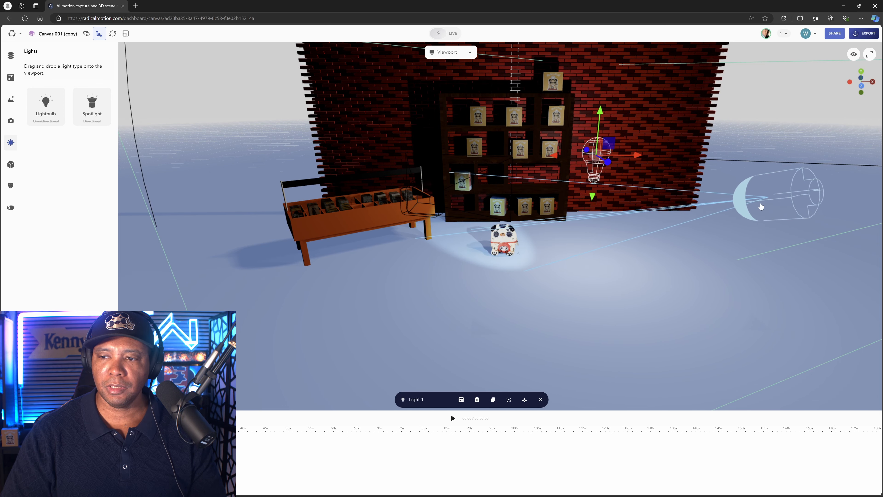
left_click(776, 243)
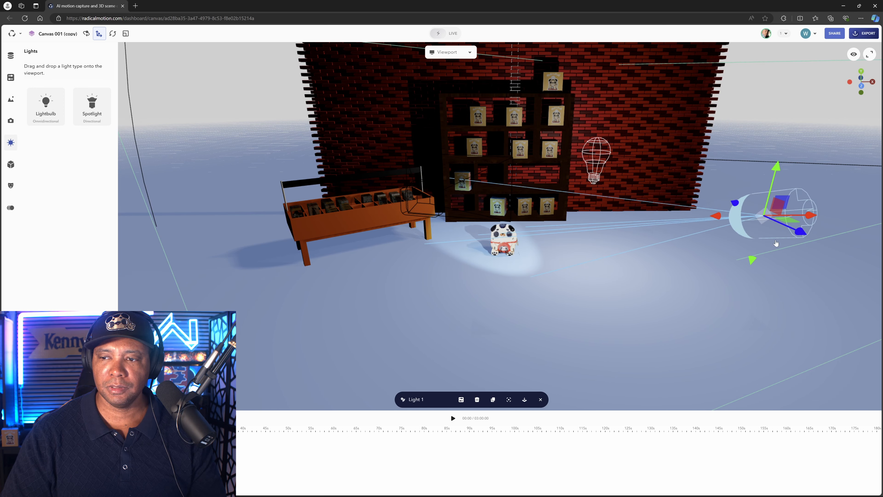
left_click(10, 84)
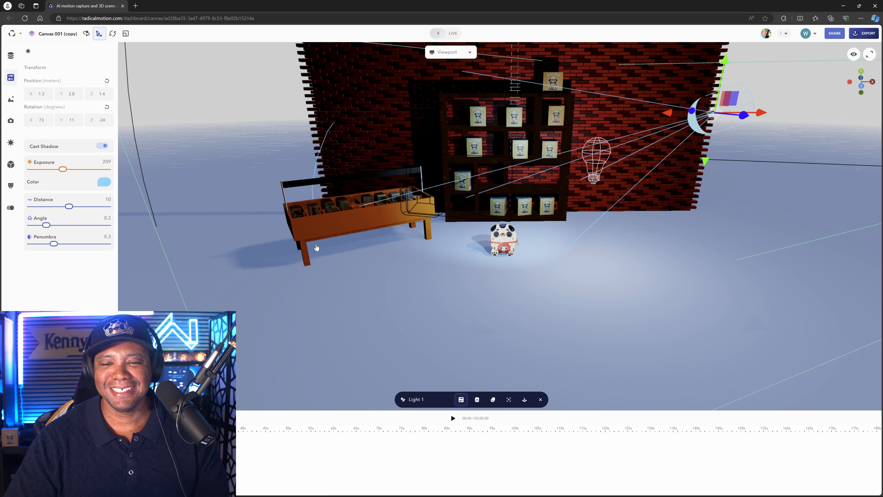
Change the spotlight's color from light blue to a pinkish purple
left_click(102, 183)
left_click_drag(69, 252, 90, 250)
left_click(107, 196)
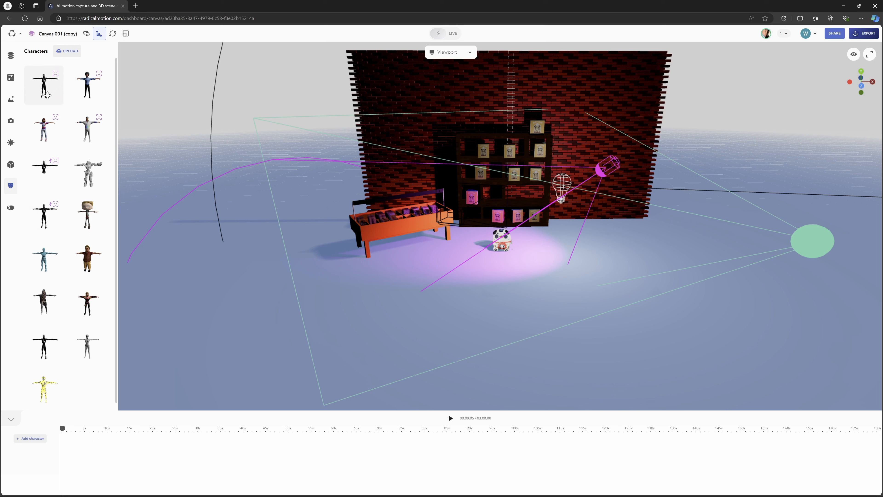
Add a black-and-silver Radical character in front of the pug and turn on live mode for its motion
left_click_drag(45, 217, 484, 294)
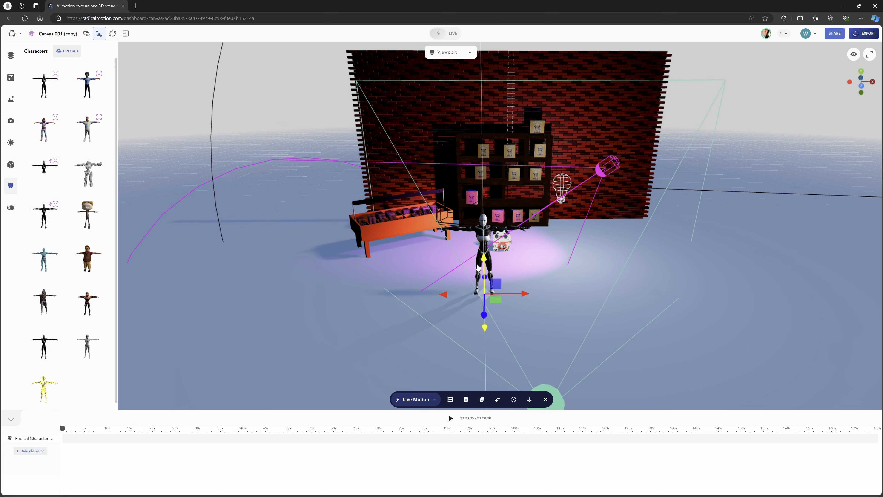
scroll(507, 277, "up", 8)
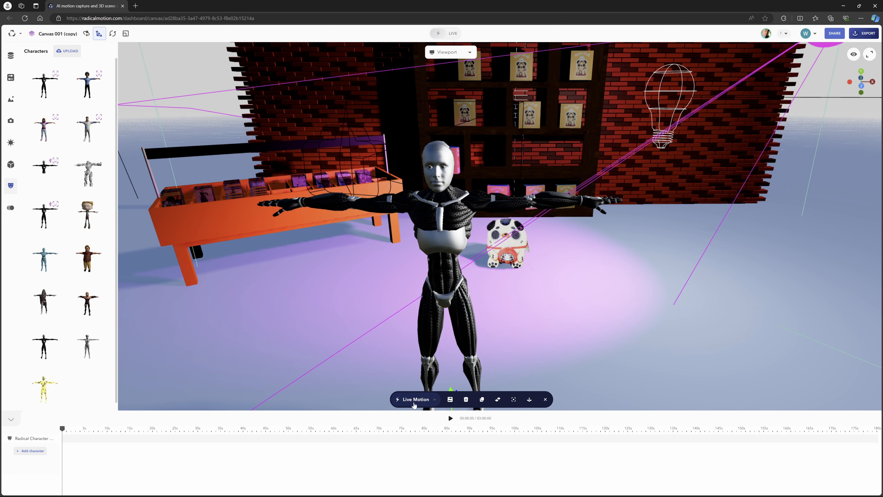
left_click(414, 400)
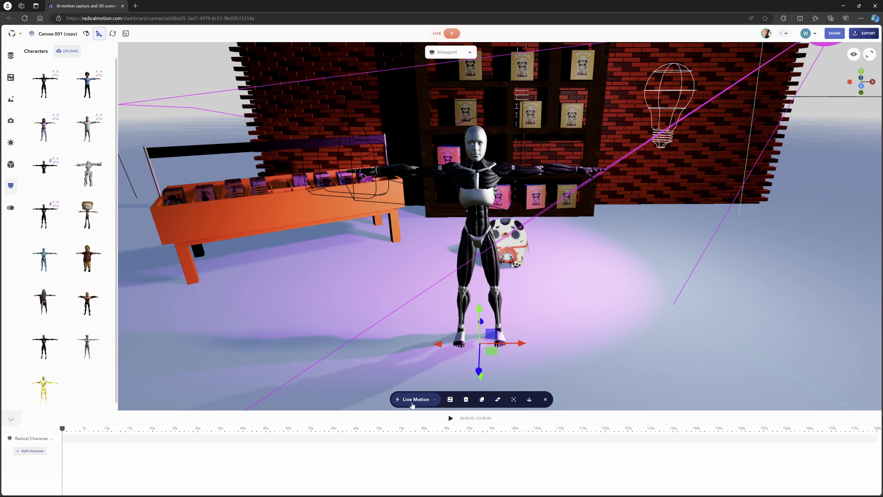
left_click(417, 399)
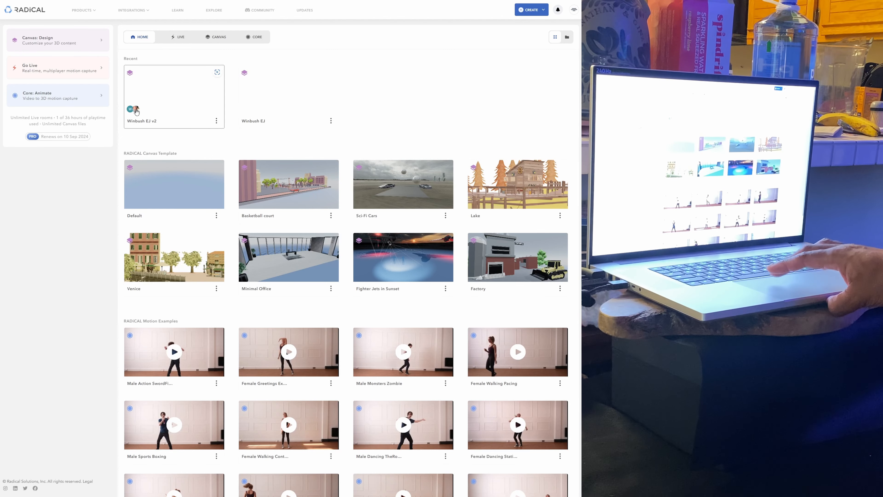
Open the shared canvas on the laptop, select the character and go live as its motion actor
left_click(156, 111)
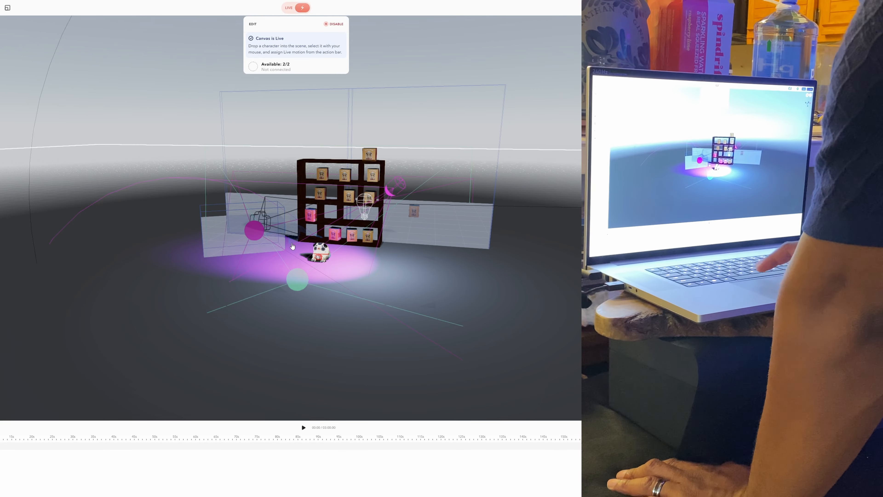
left_click(293, 248)
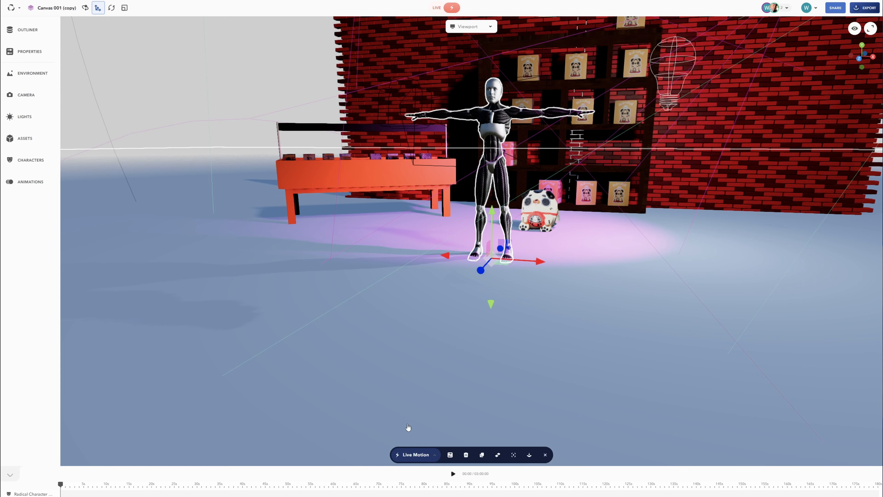
left_click(420, 454)
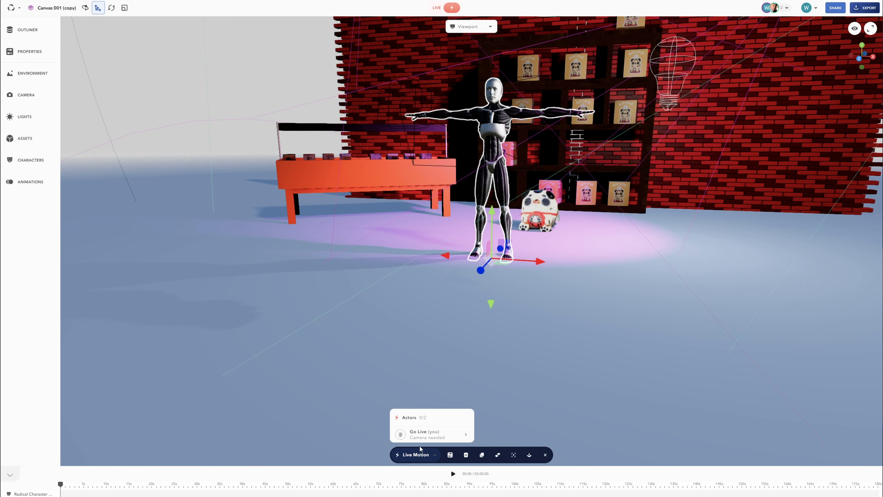
left_click(424, 435)
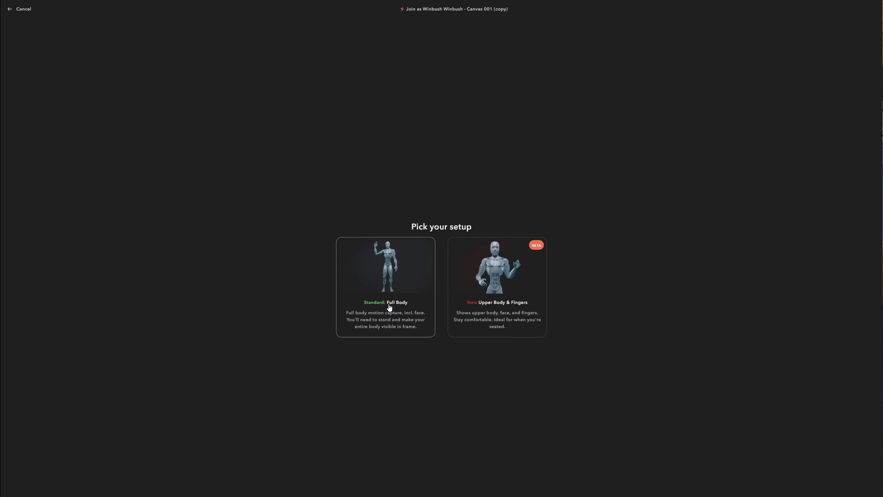
Start the live motion capture with the Standard: Full Body setup in Speed mode
left_click(391, 266)
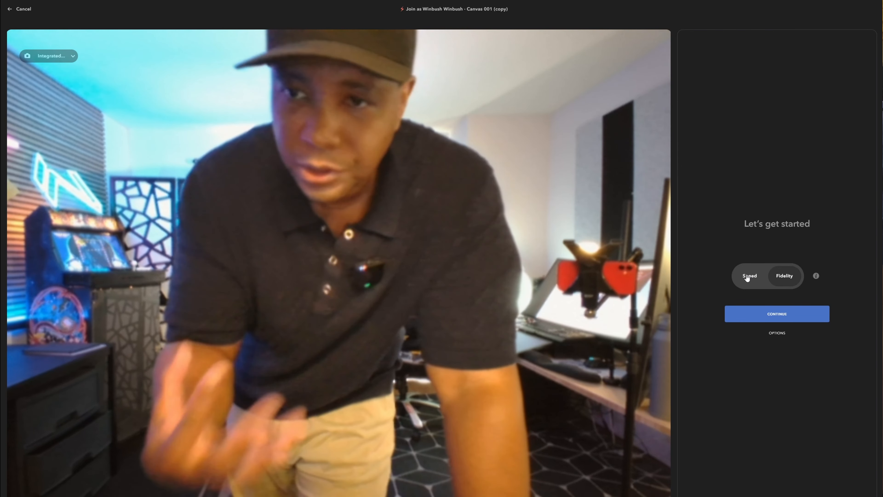
left_click(748, 276)
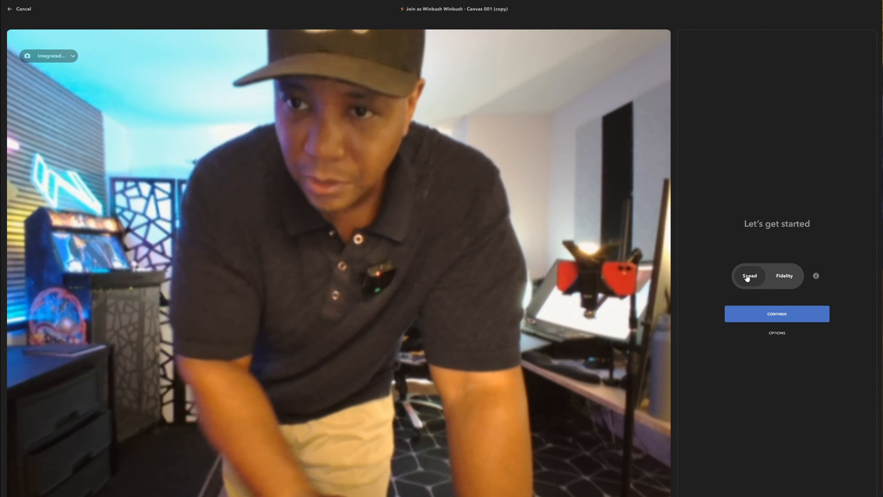
left_click(764, 316)
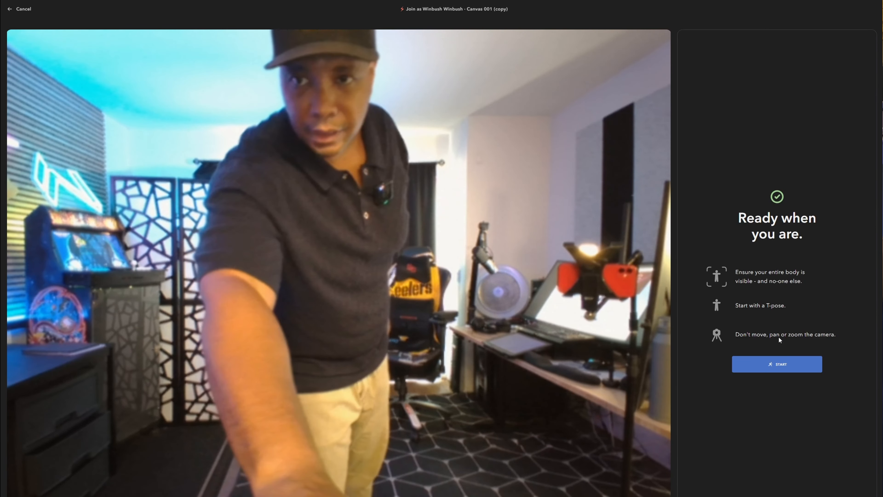
left_click(775, 365)
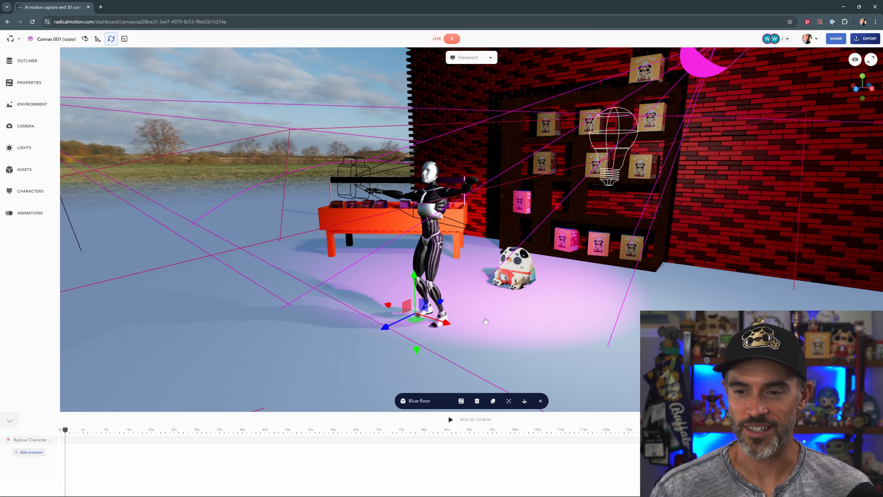
Examine the live-driven character's motion beside the pug from several angles and distances
left_click_drag(439, 359, 471, 359)
scroll(457, 304, "down", 3)
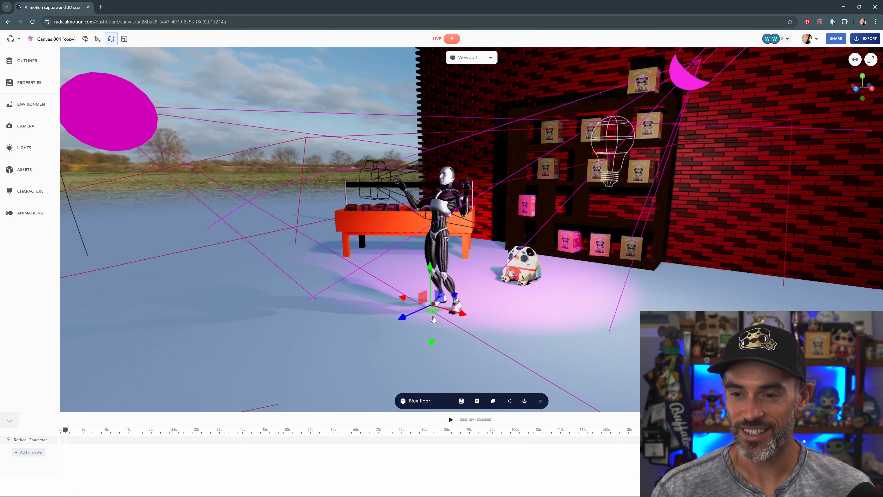
scroll(455, 313, "up", 7)
right_click_drag(448, 316, 472, 306)
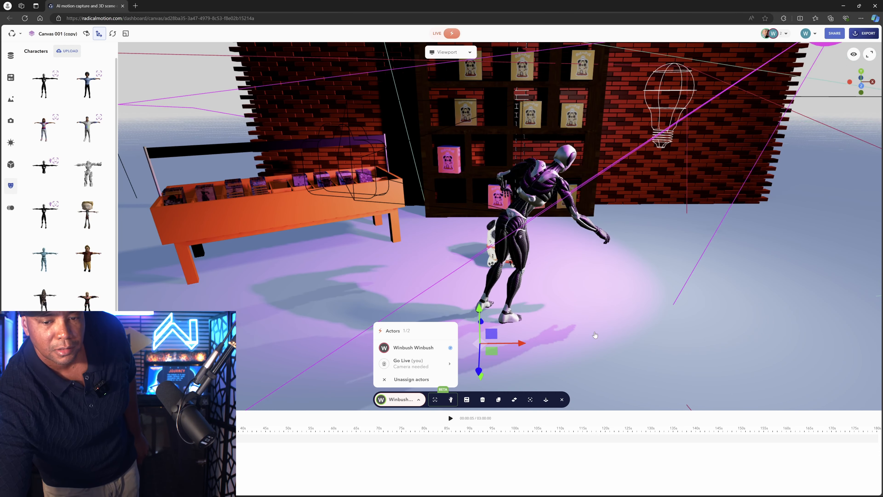
left_click(499, 223)
left_click(500, 226)
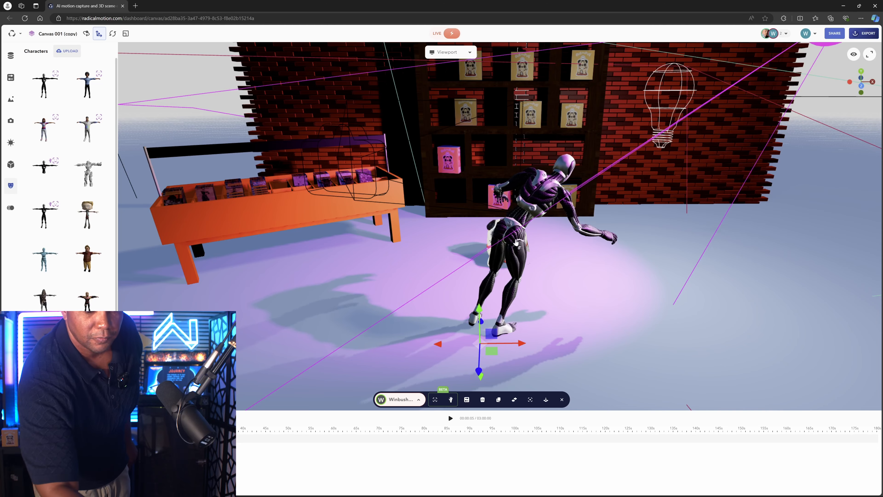
scroll(516, 242, "down", 3)
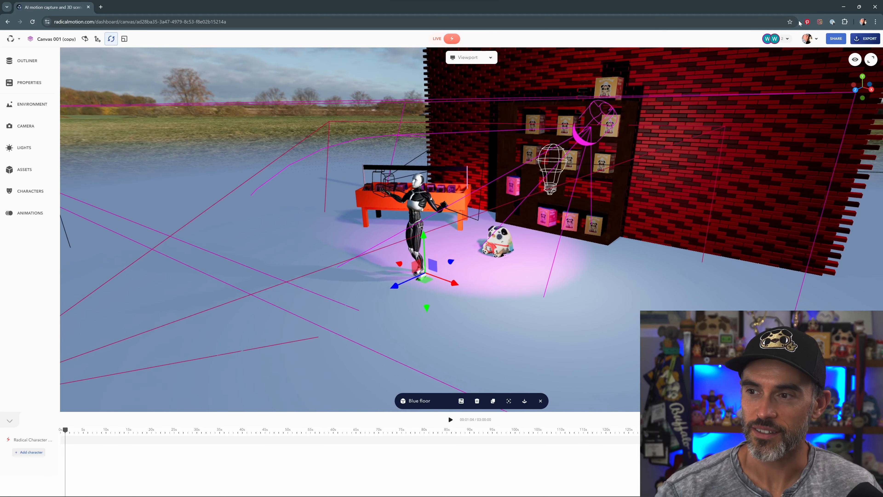
Follow each of the two collaborators' views in turn, returning to the first one listed
left_click(778, 38)
left_click(796, 66)
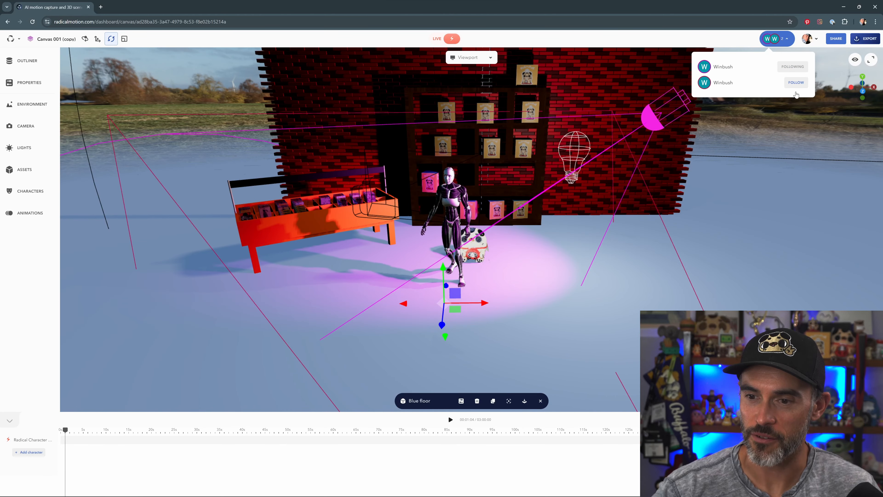
left_click(796, 82)
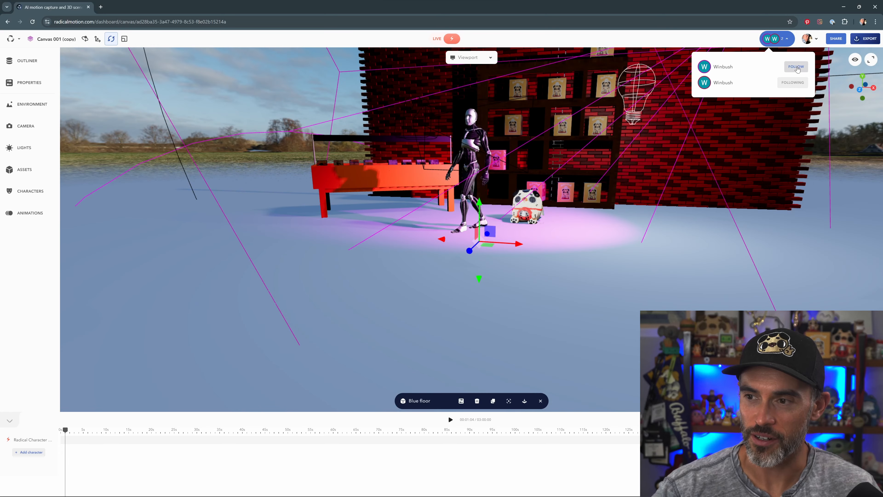
left_click(797, 67)
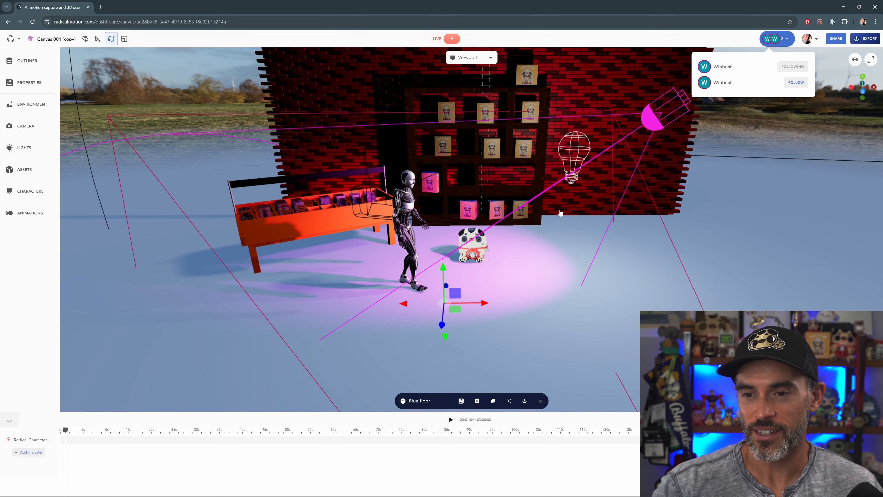
left_click_drag(546, 283, 508, 286)
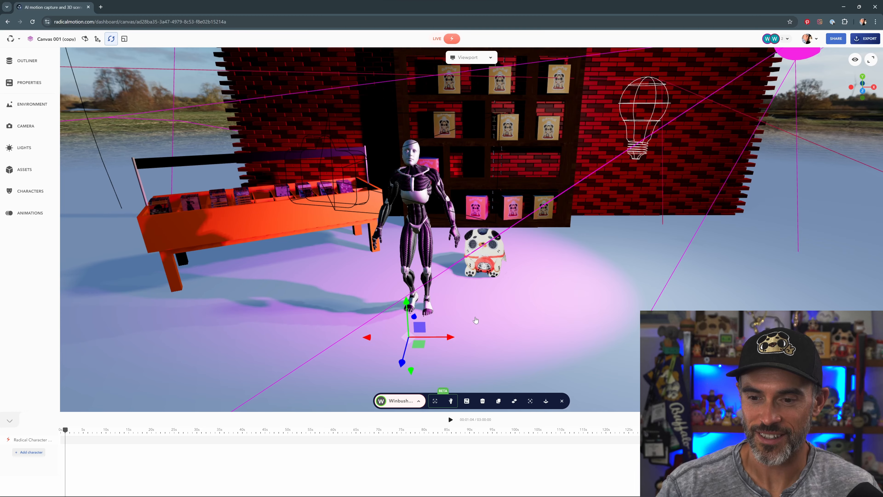
Move the live character along its X axis past the pug to the open floor right of the shelf
left_click_drag(477, 322, 351, 288)
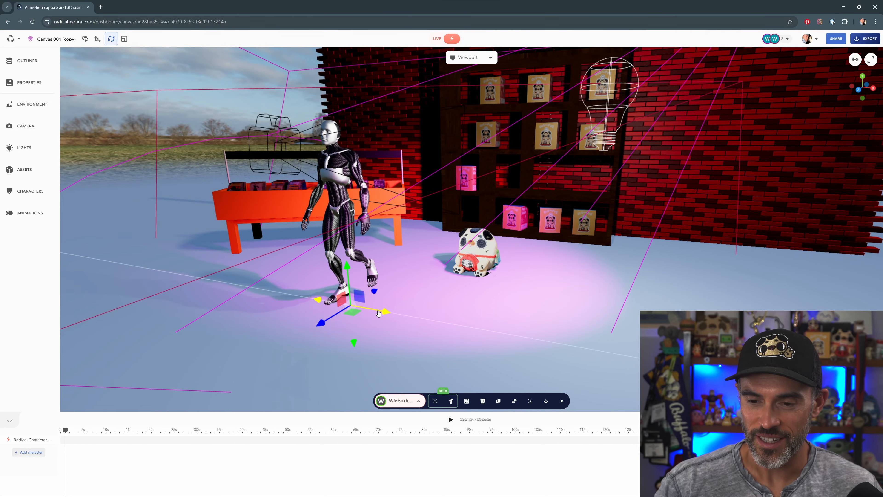
left_click_drag(369, 331, 394, 312)
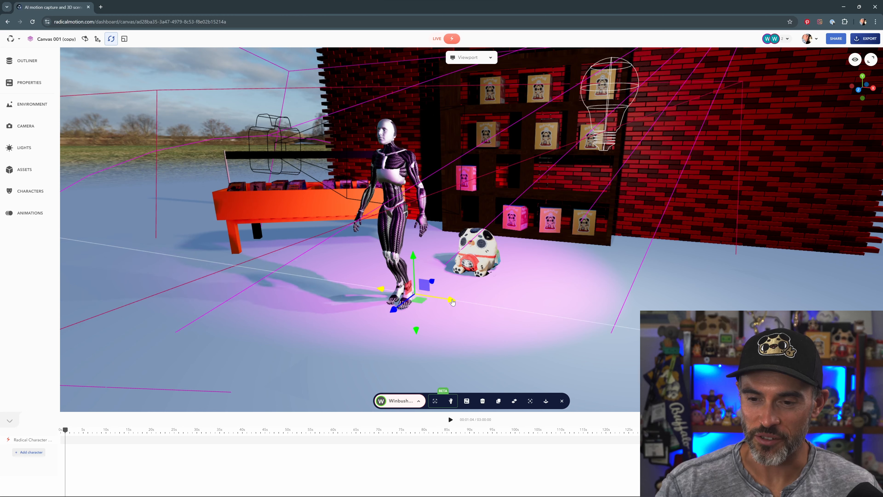
left_click_drag(459, 301, 493, 307)
left_click_drag(420, 295, 379, 288)
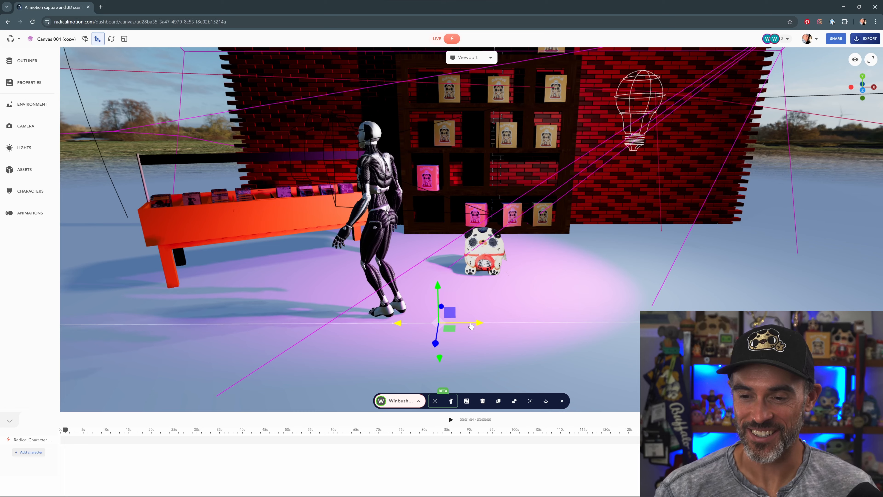
left_click_drag(479, 326, 763, 331)
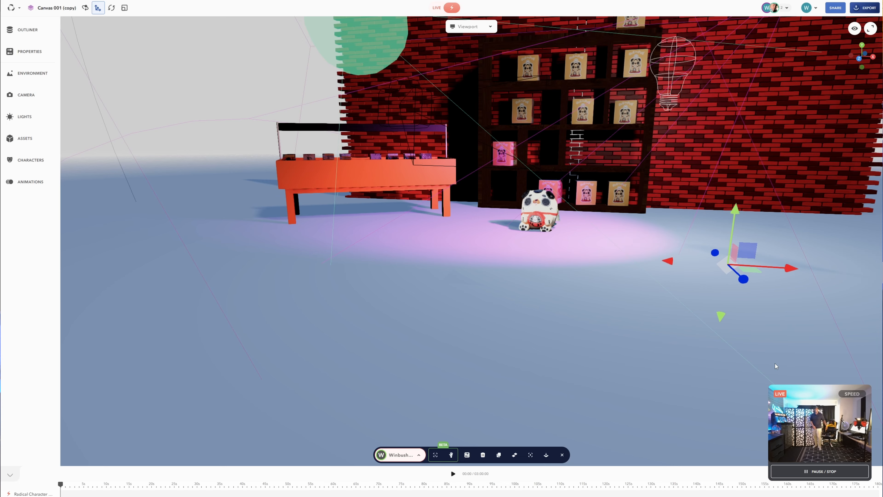